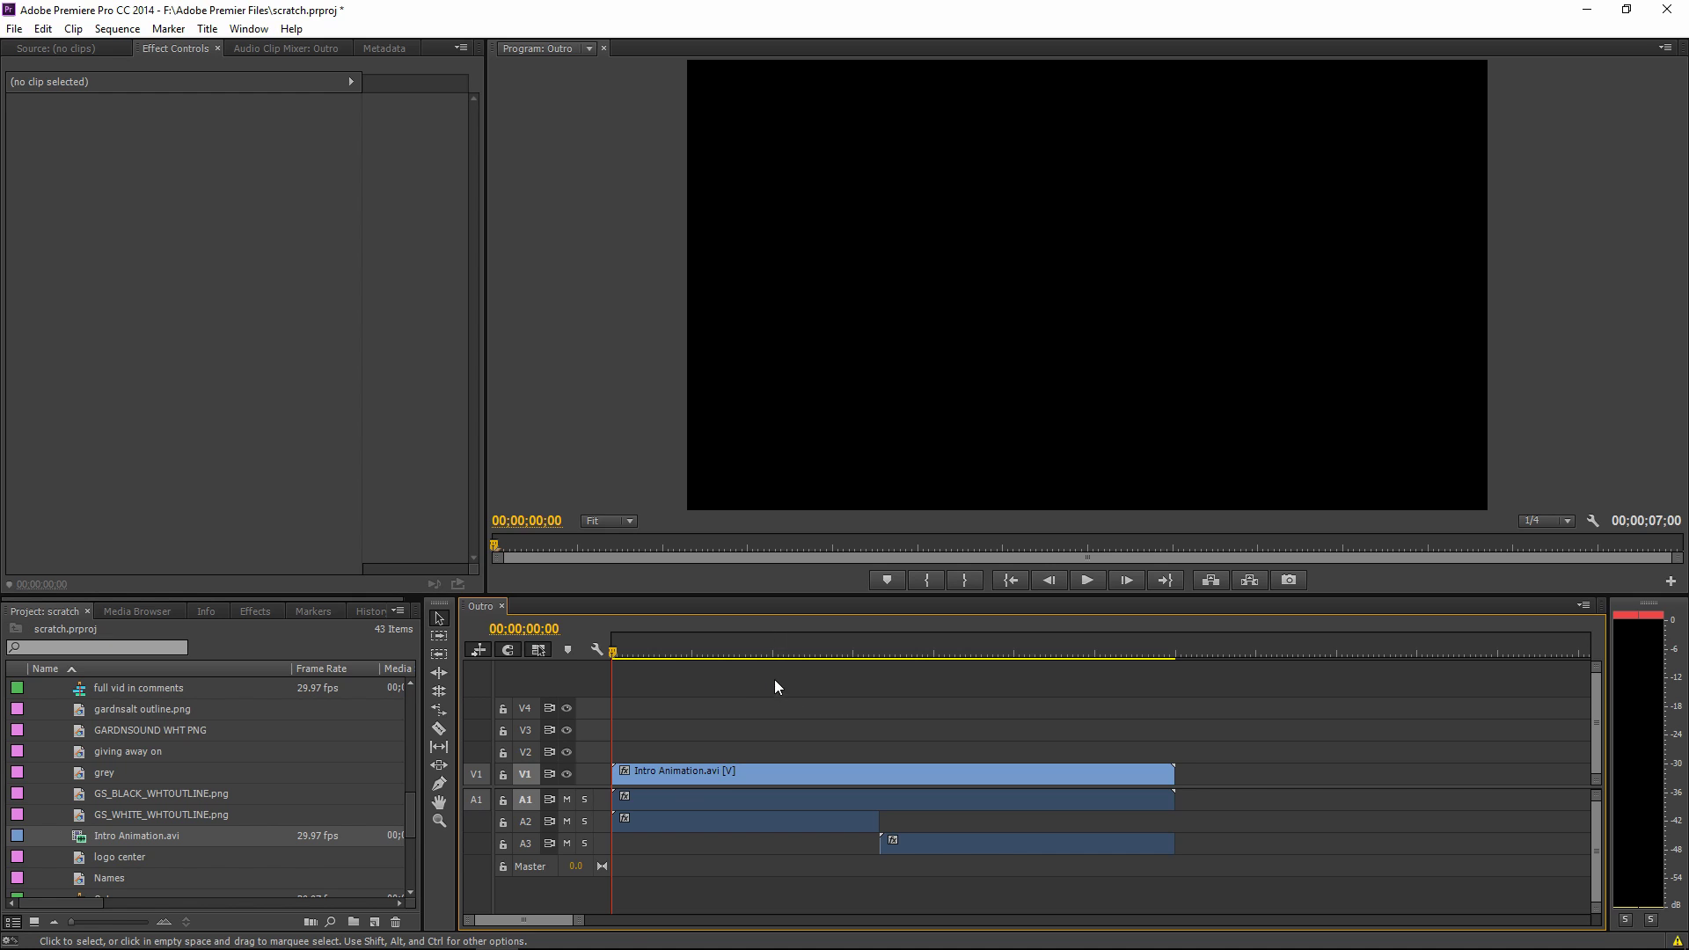
# Inspect the Intro Animation, A2 and A3 clips and briefly enlarge track A1's waveform
pyautogui.click(688, 795)
pyautogui.click(689, 818)
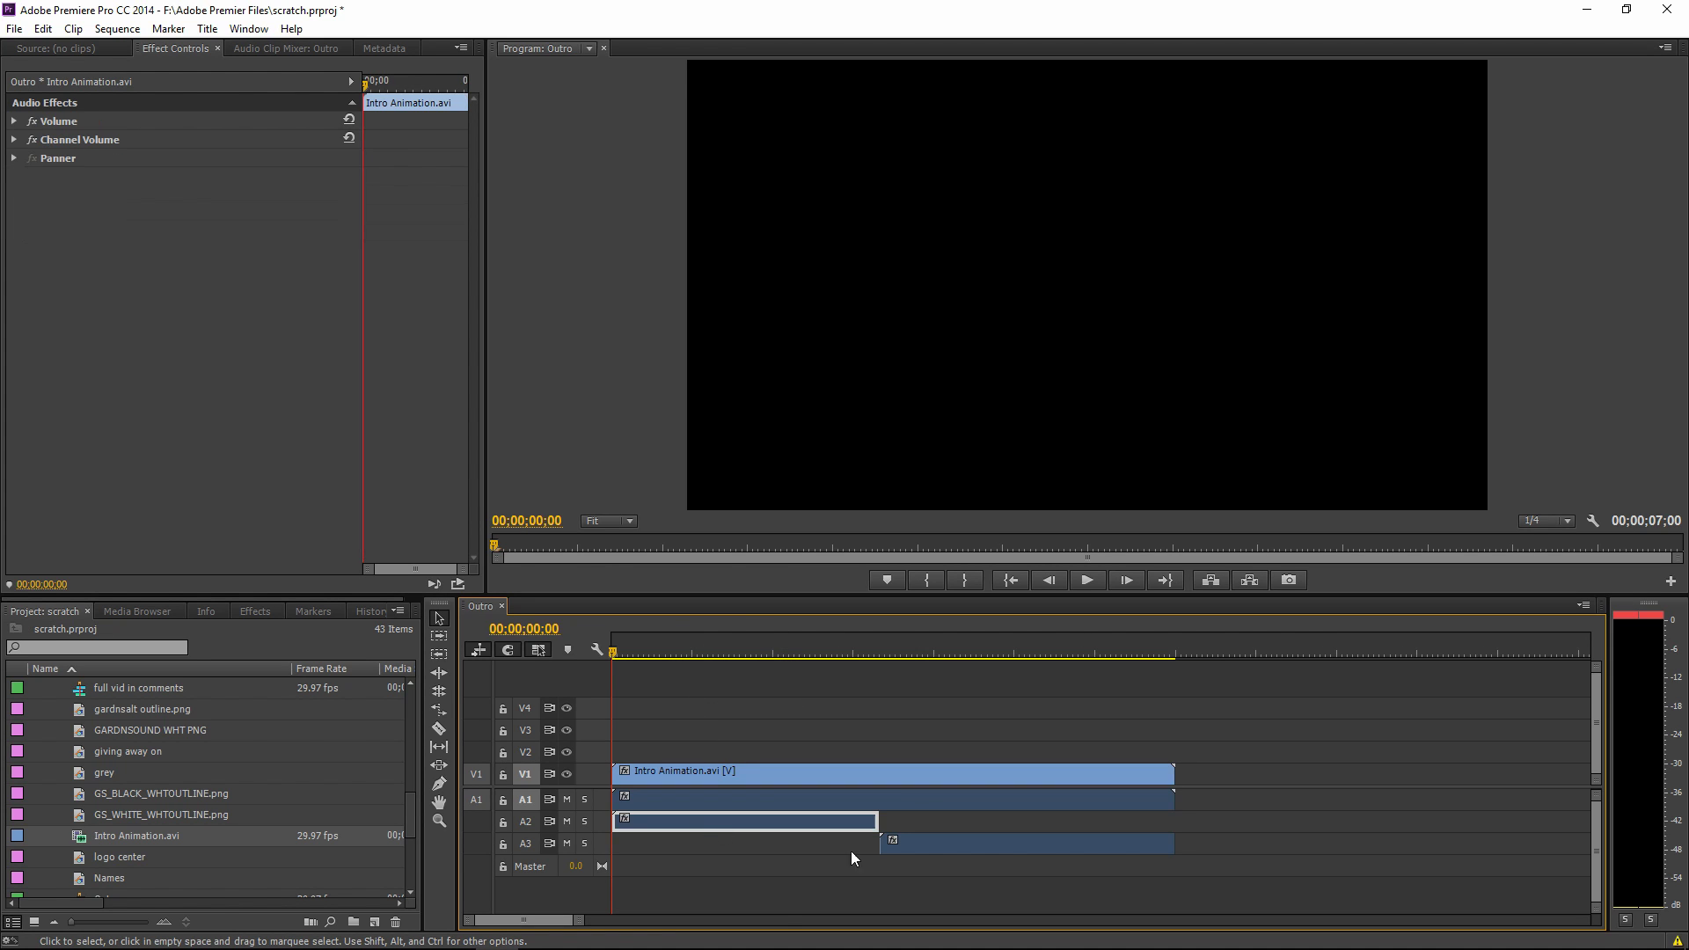
pyautogui.click(918, 846)
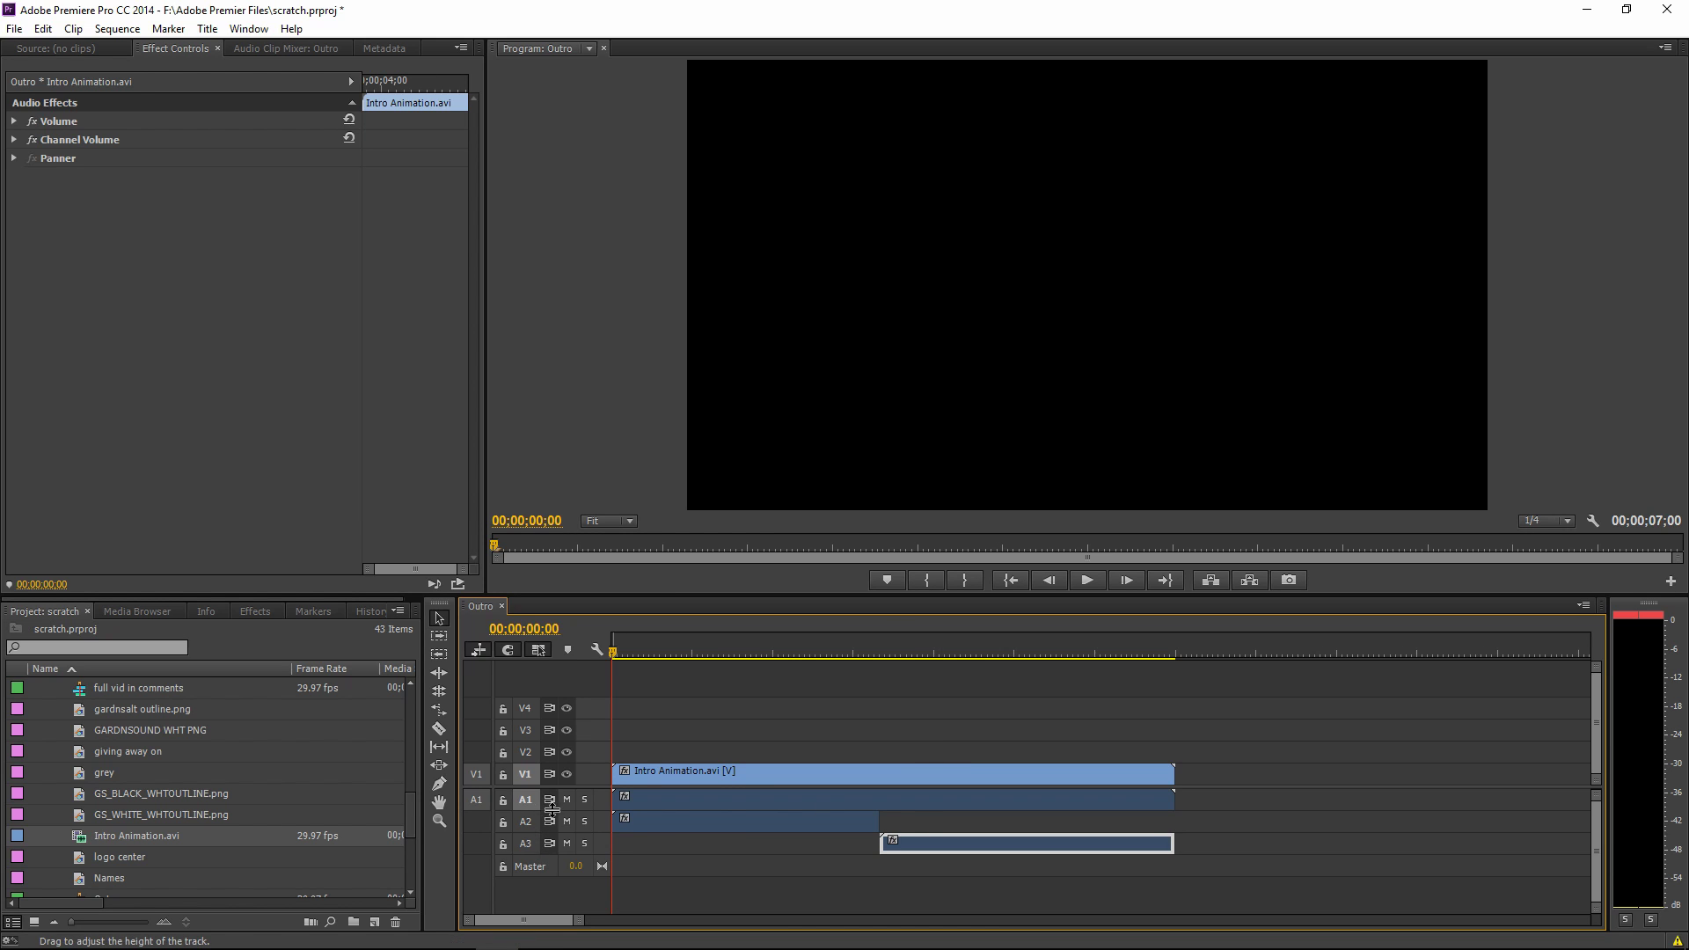
pyautogui.moveTo(551, 810); pyautogui.dragTo(570, 778)
pyautogui.click(682, 777)
pyautogui.click(689, 823)
pyautogui.click(894, 841)
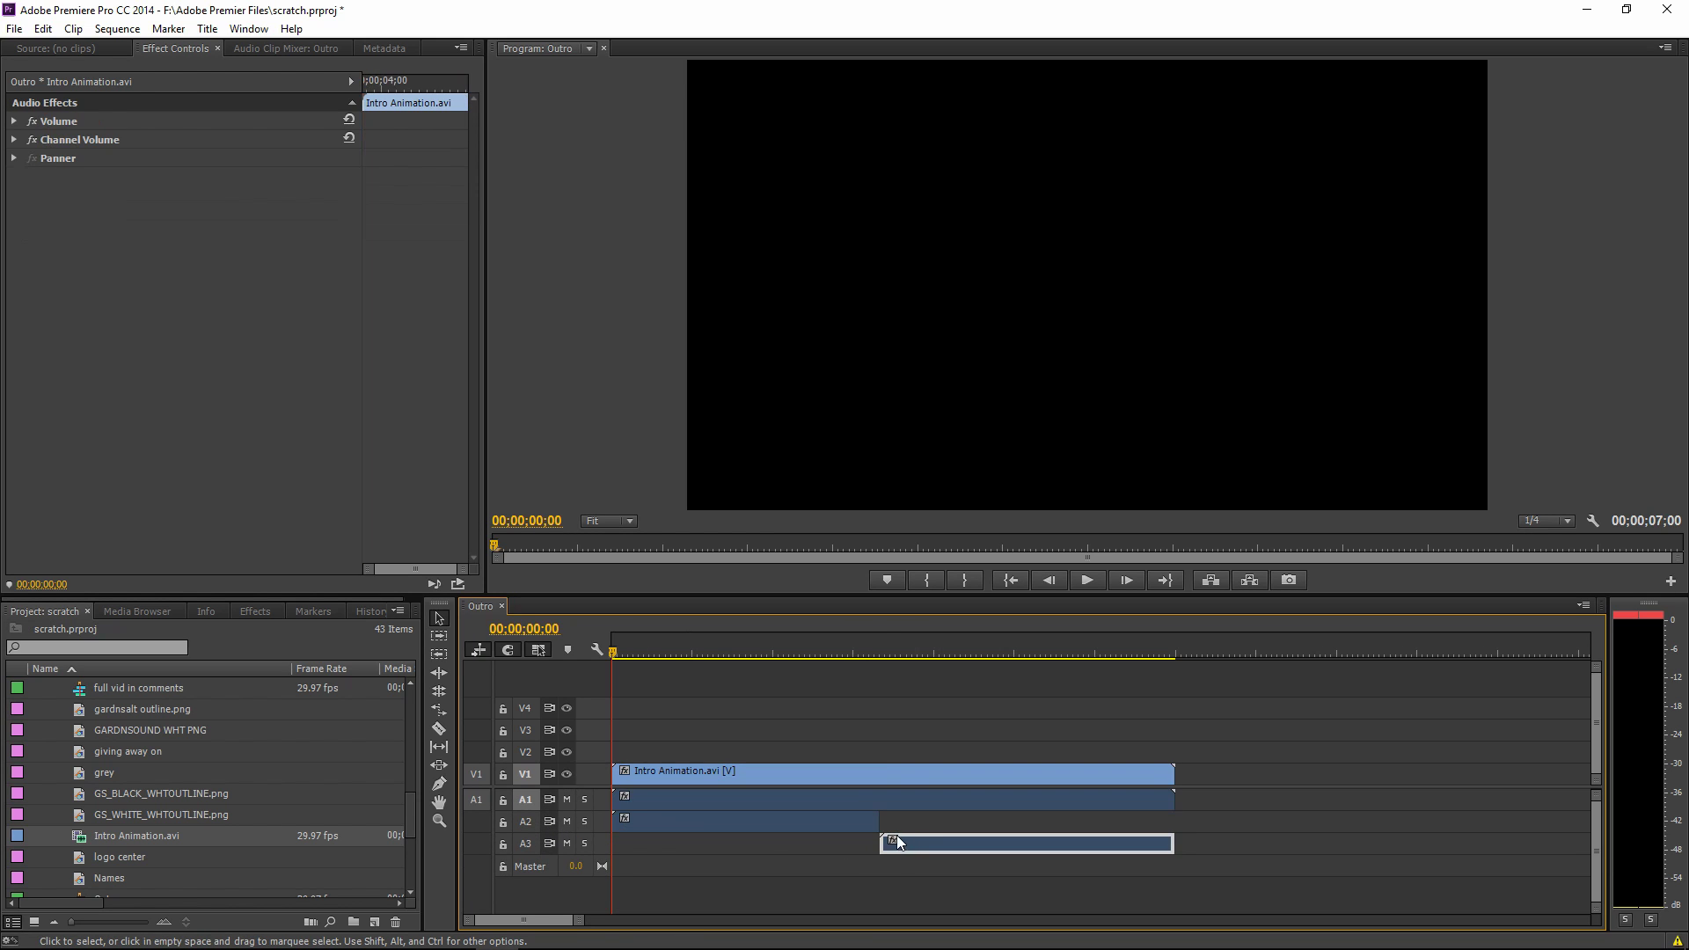
pyautogui.click(805, 776)
# Scrub through the animation and park the playhead on the clips' last frame
pyautogui.moveTo(671, 654); pyautogui.dragTo(595, 646)
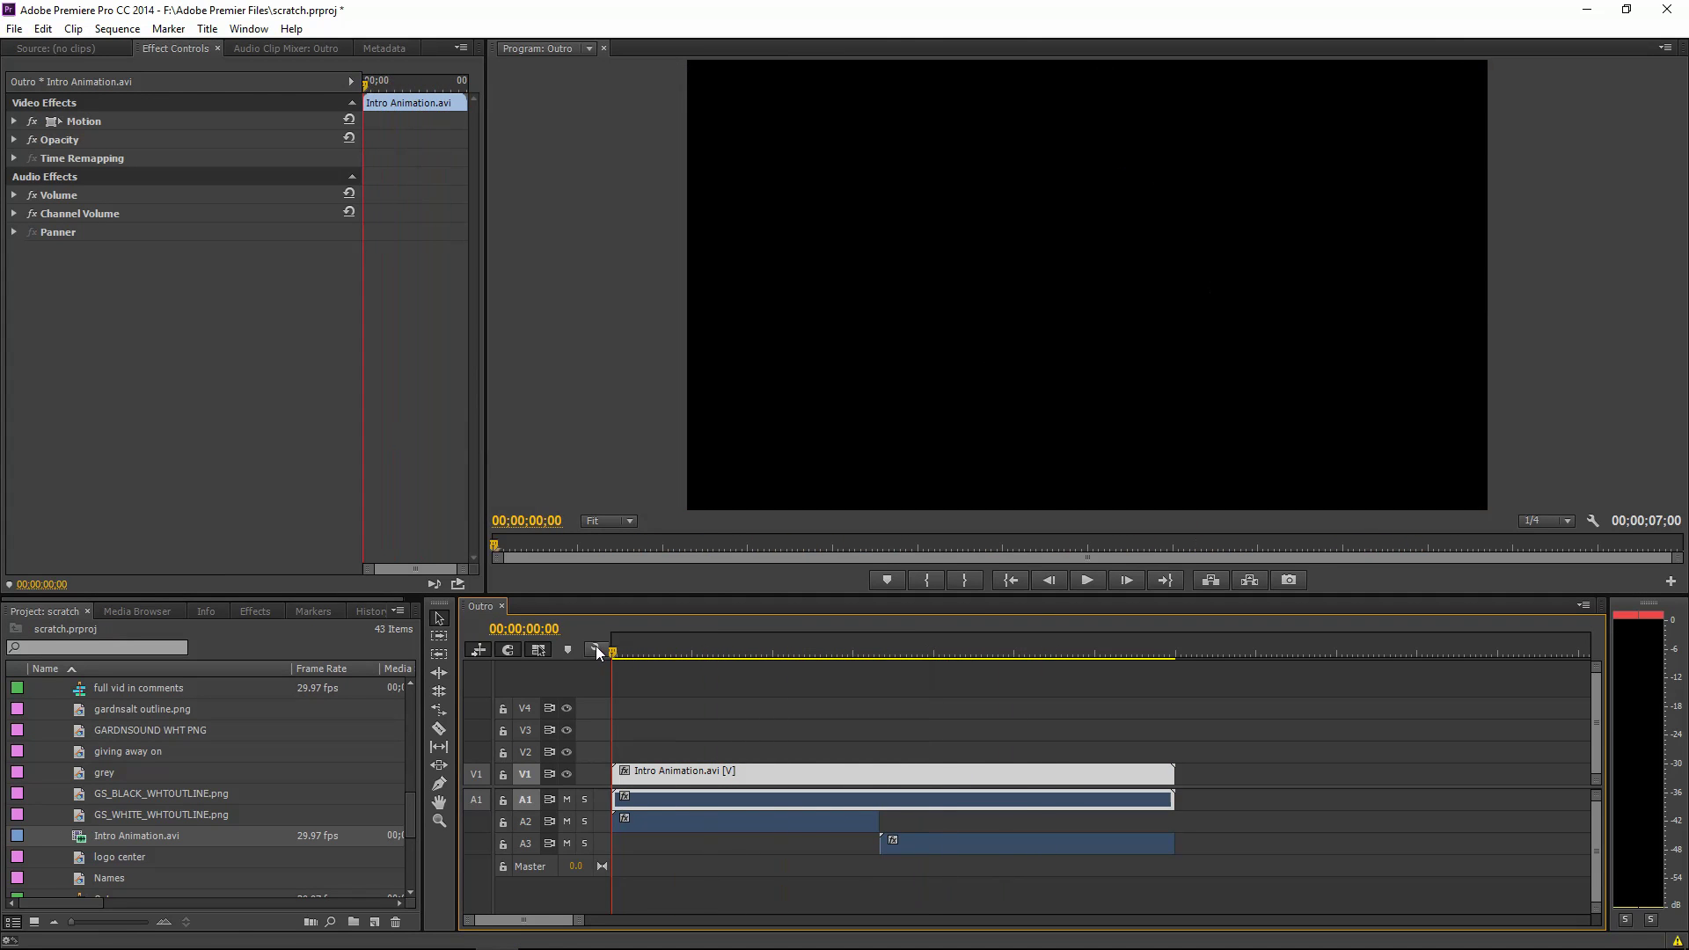
pyautogui.click(721, 721)
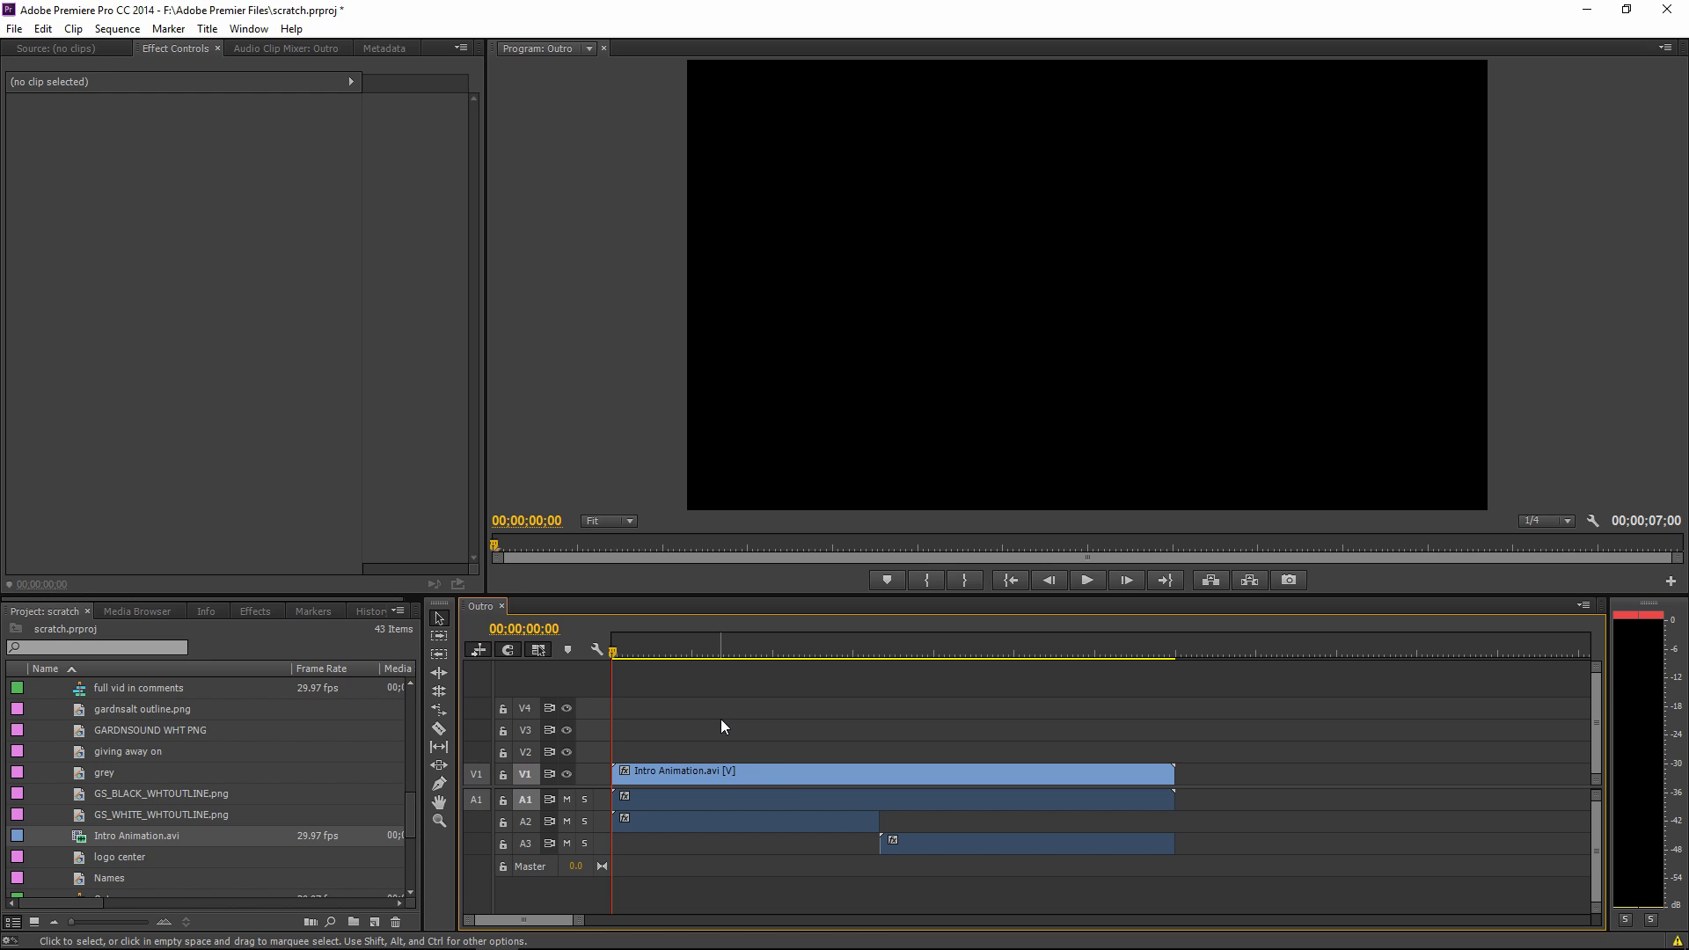
pyautogui.click(825, 797)
pyautogui.click(826, 820)
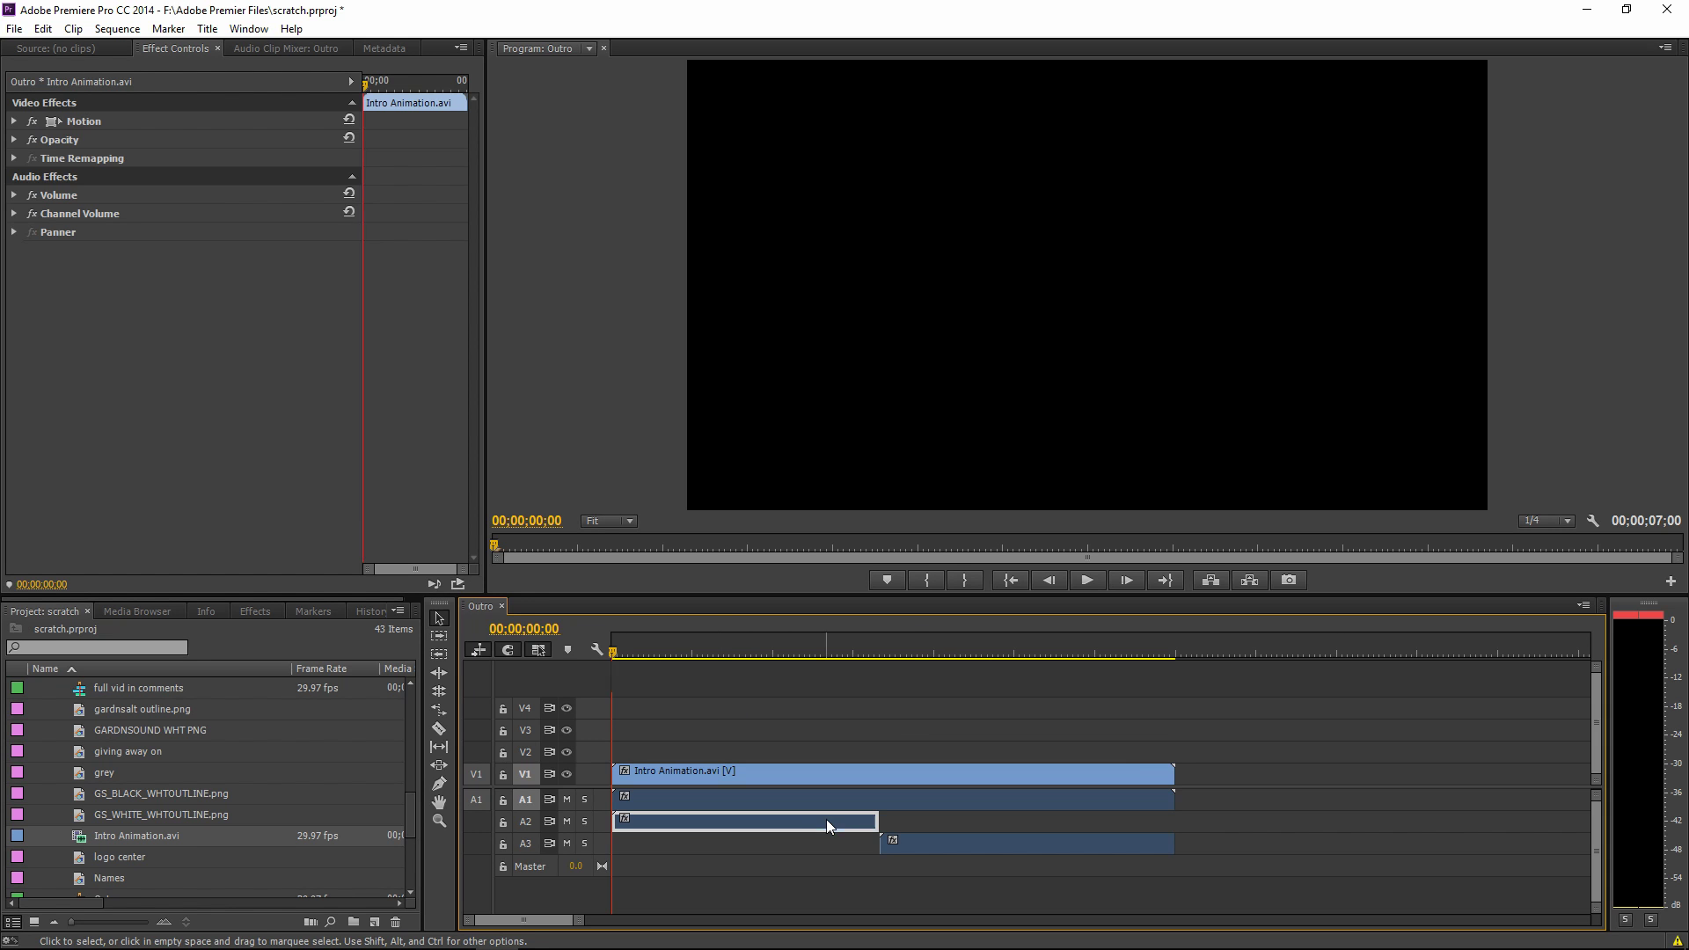
pyautogui.click(907, 843)
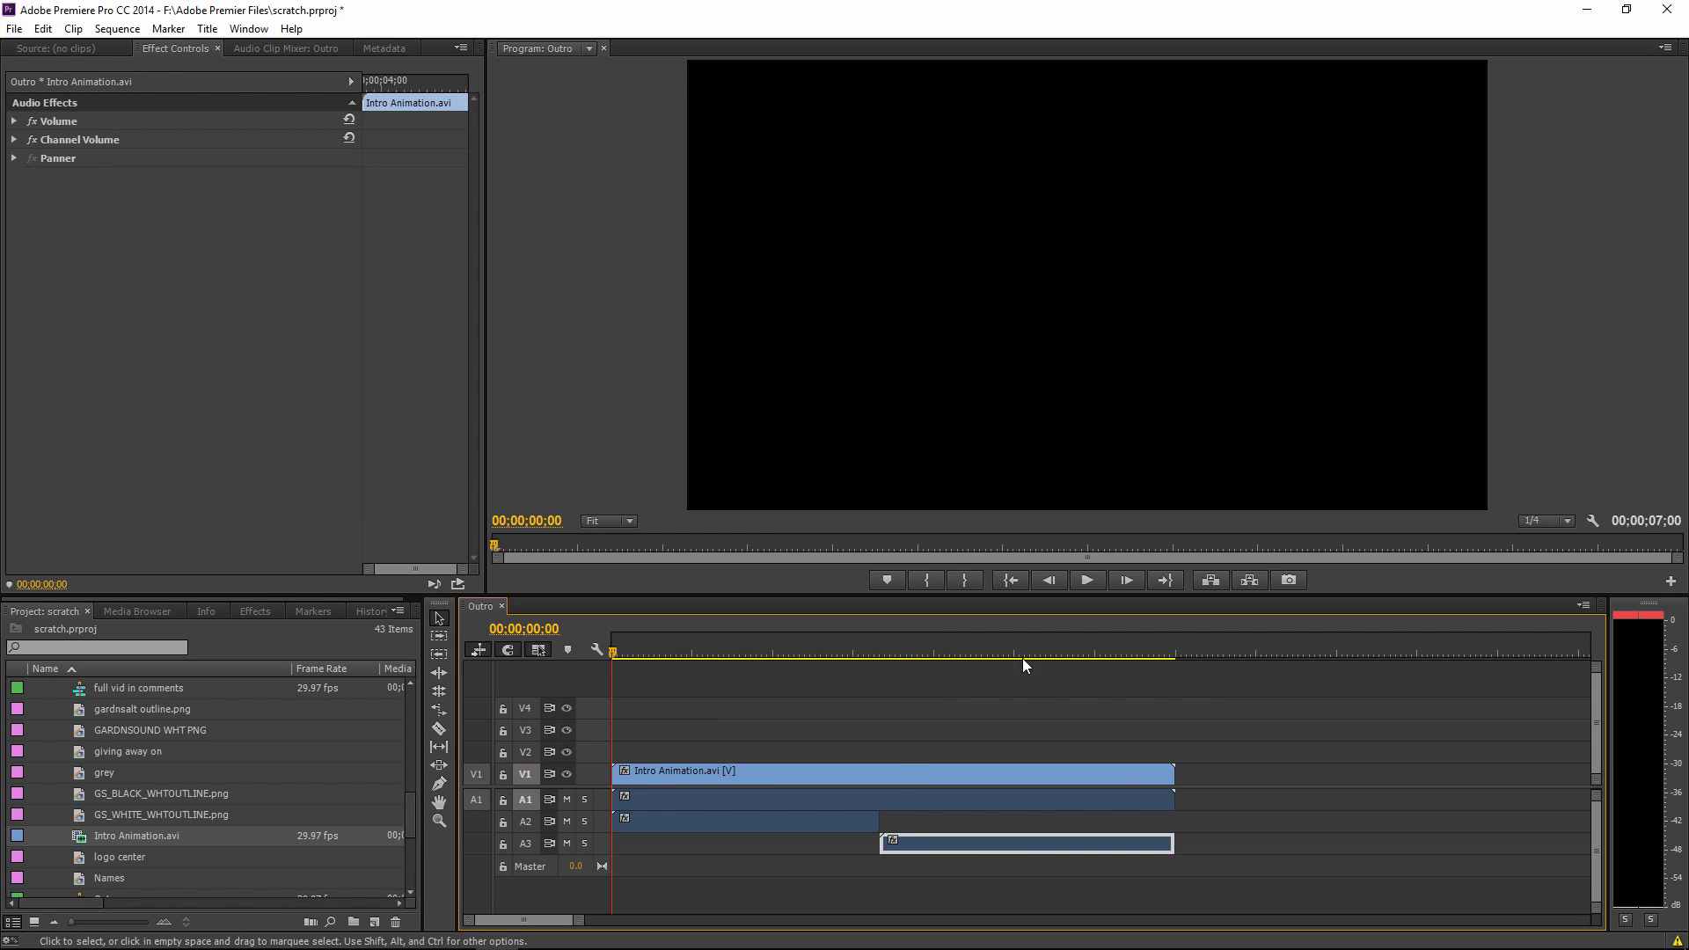
pyautogui.moveTo(1022, 655); pyautogui.dragTo(1179, 635)
pyautogui.press('Left')
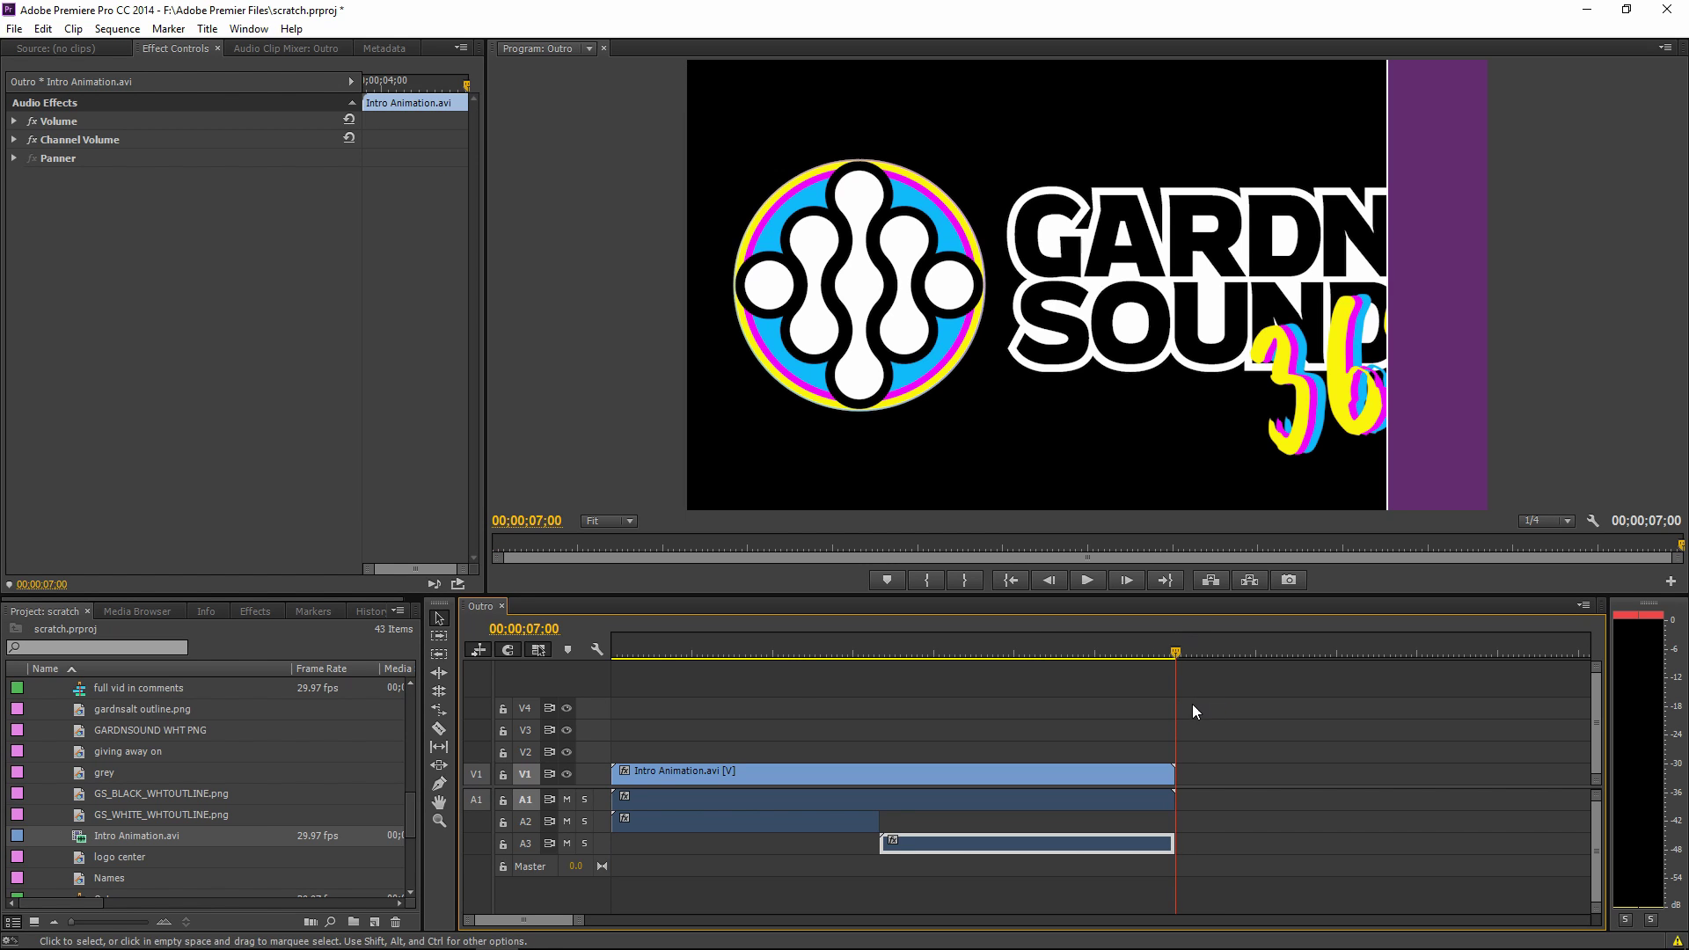
# Solo audio track A1 and open Export Settings with Ctrl+M
pyautogui.click(883, 689)
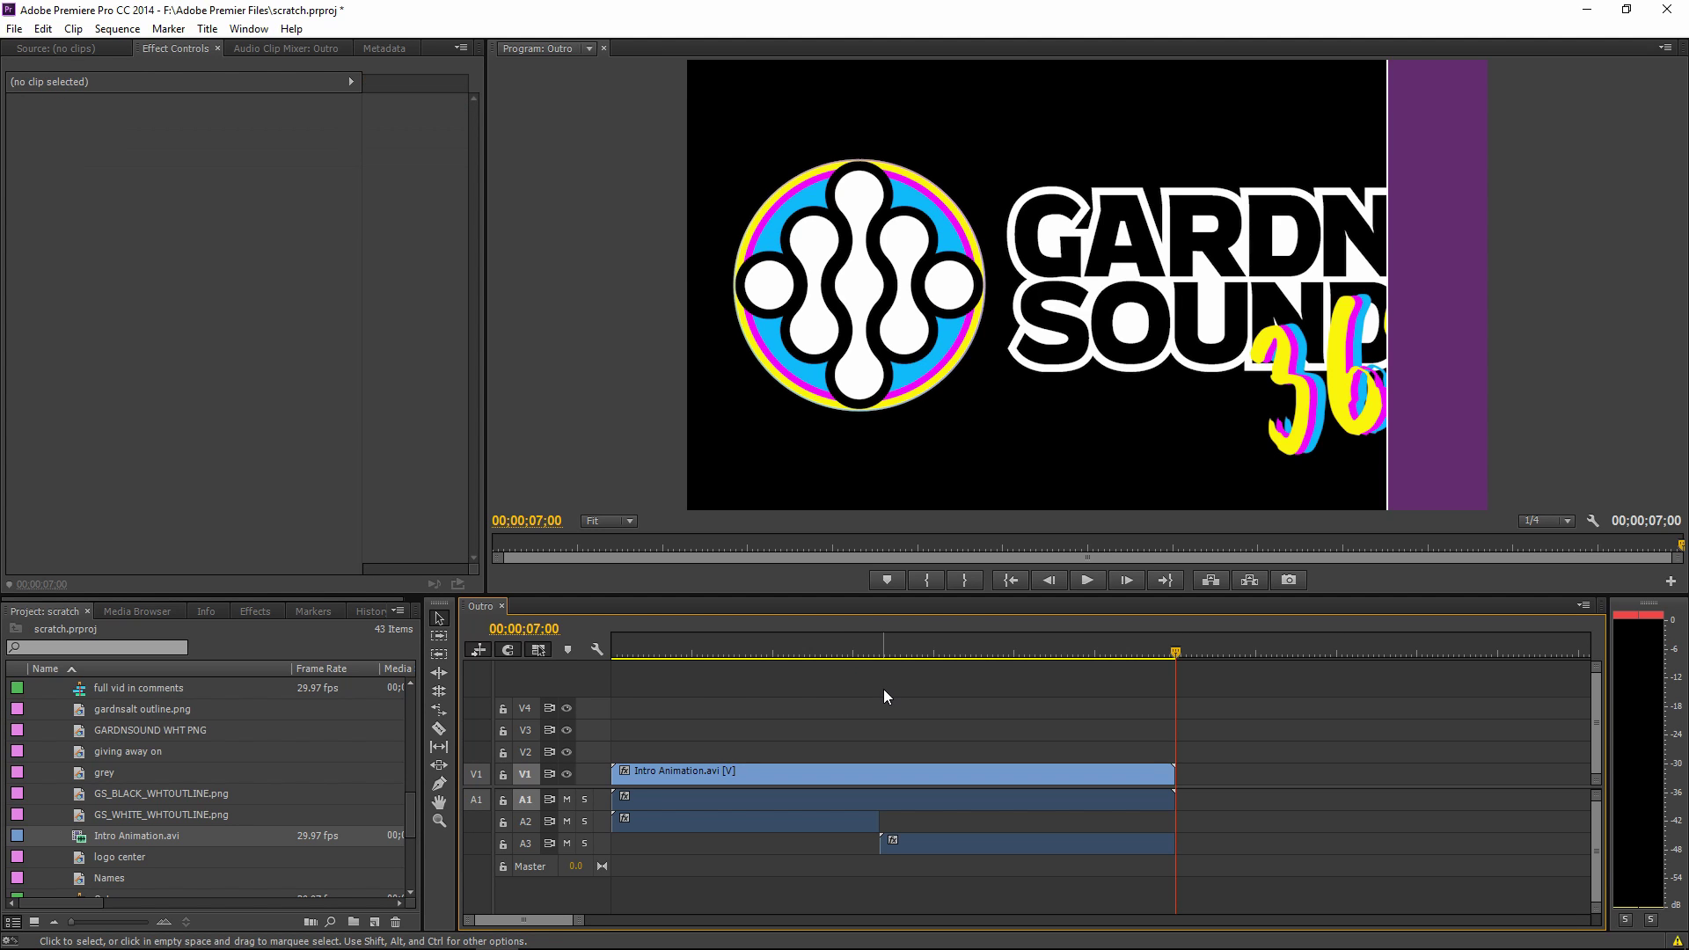
pyautogui.click(585, 801)
pyautogui.hotkey('ctrl', 'm')
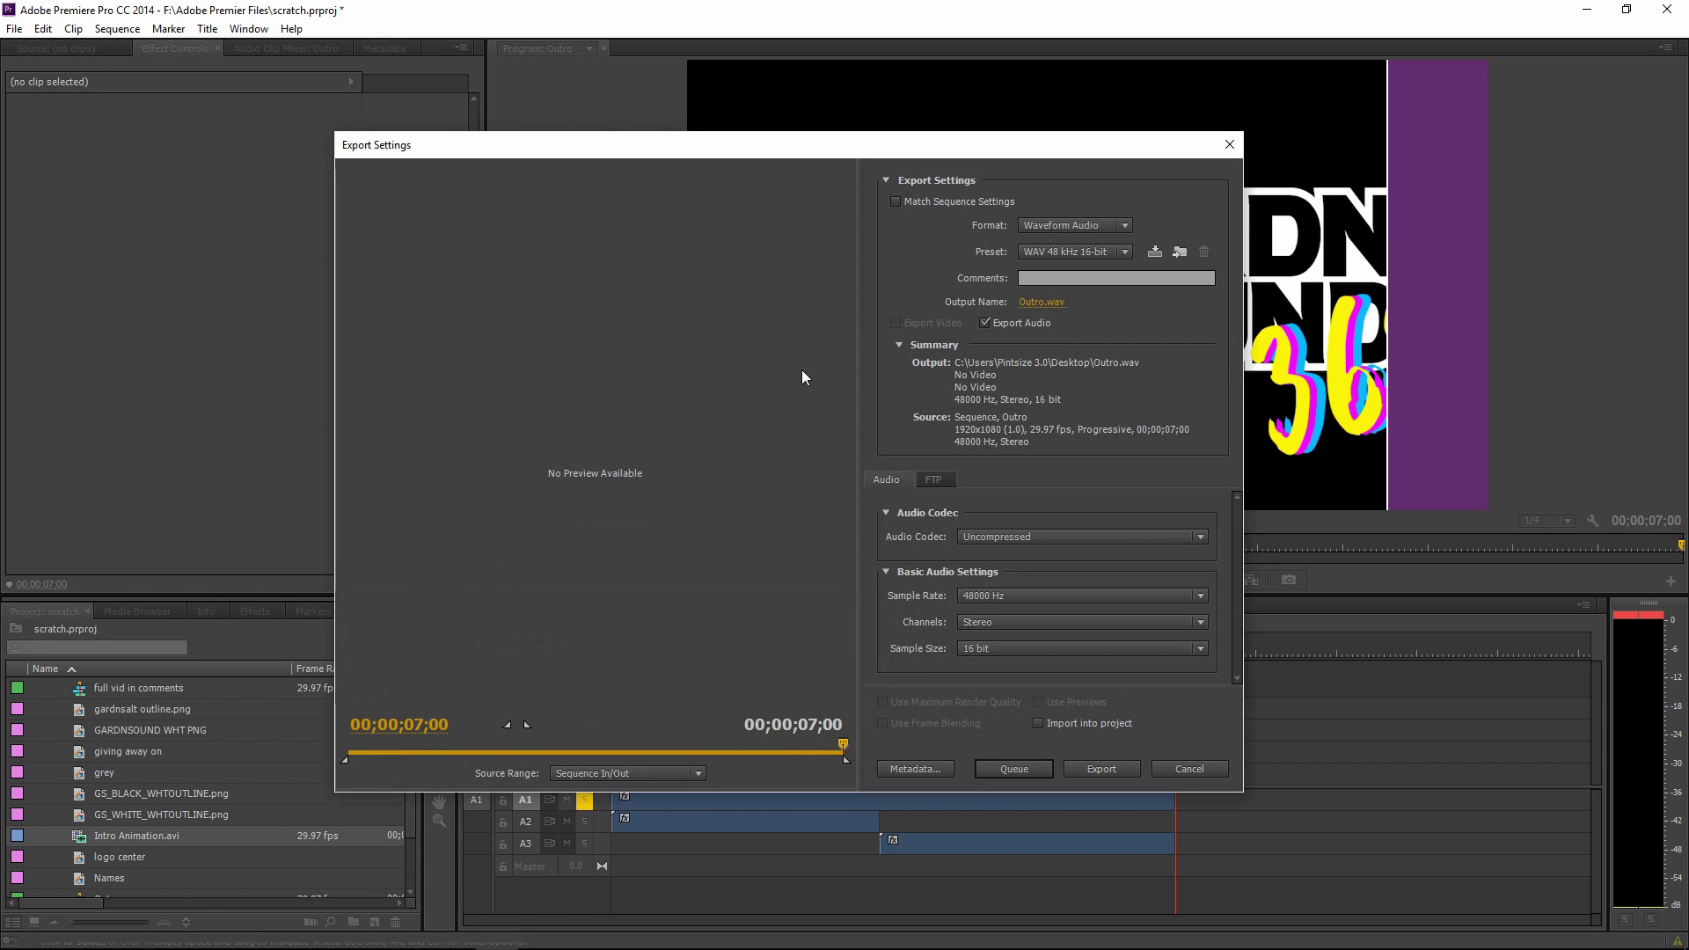
# Keep the Waveform Audio format and WAV 48 kHz 16-bit preset, then choose the output location
pyautogui.click(1111, 227)
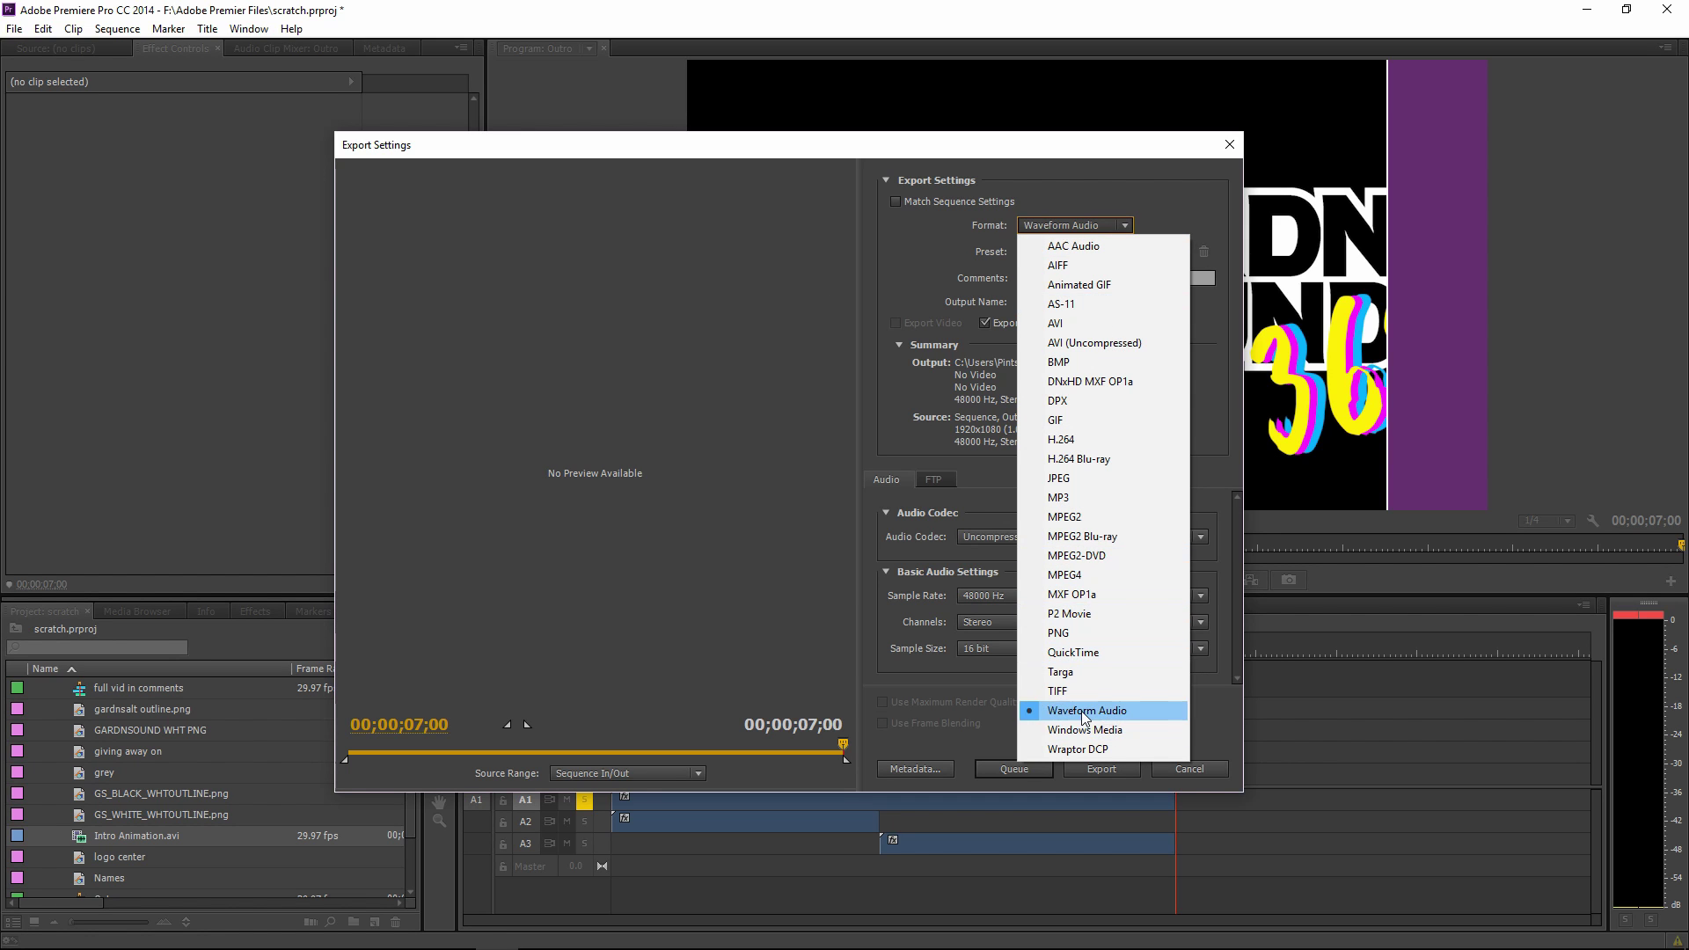
pyautogui.click(1087, 710)
pyautogui.click(1125, 252)
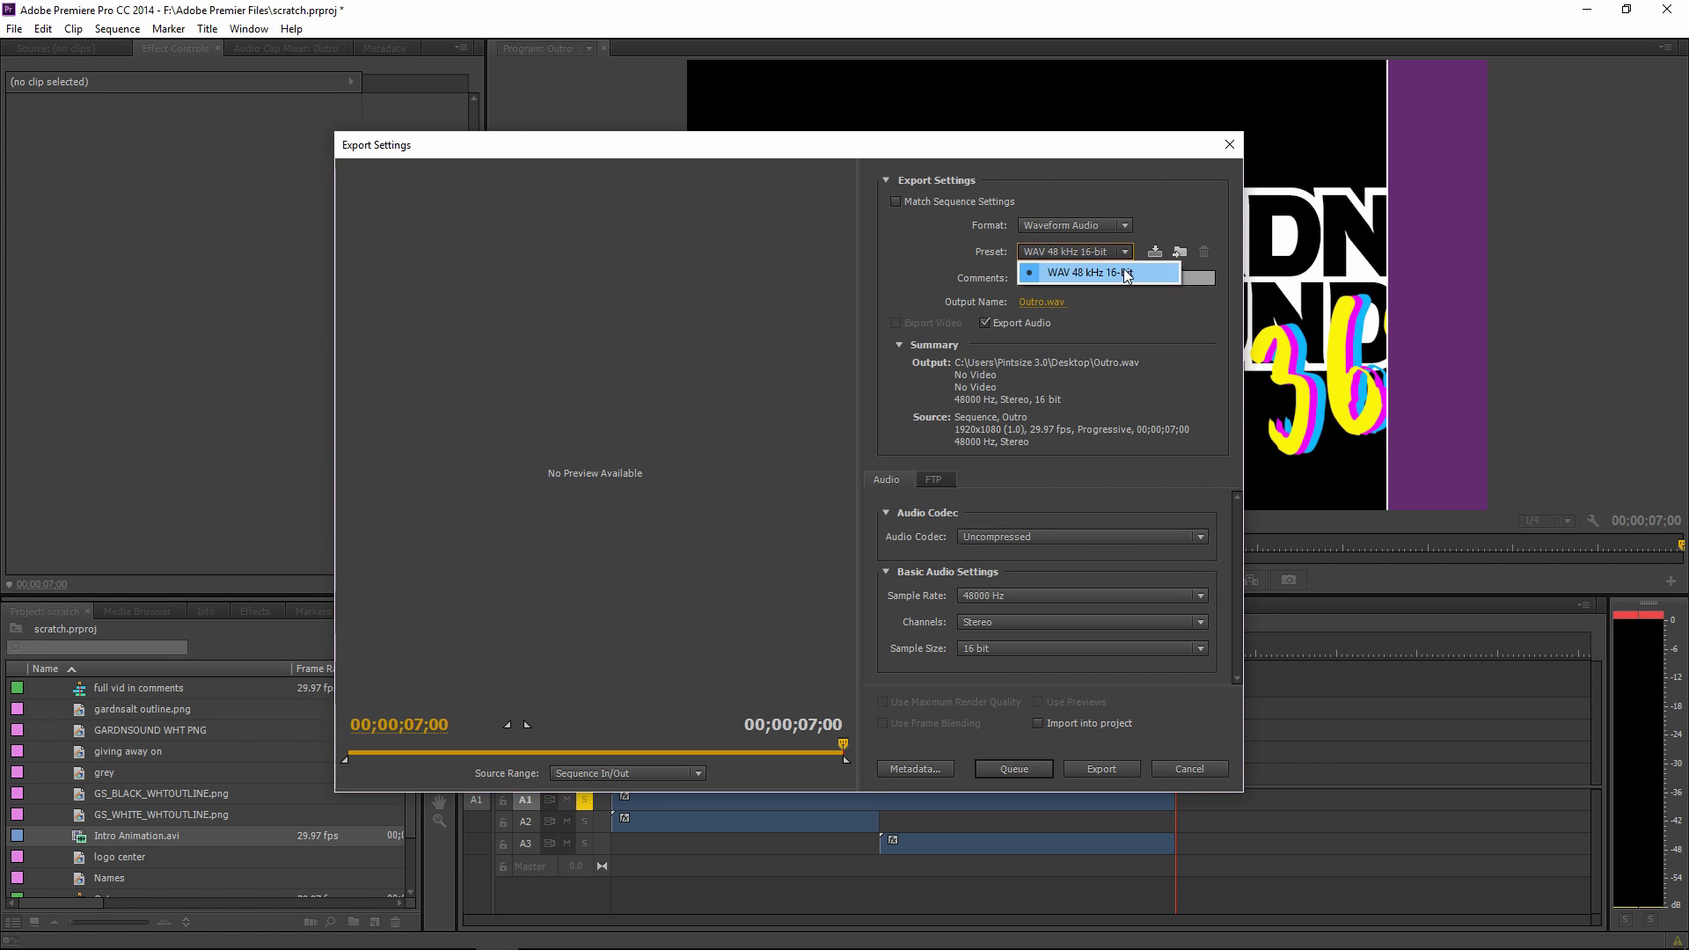
pyautogui.click(1140, 276)
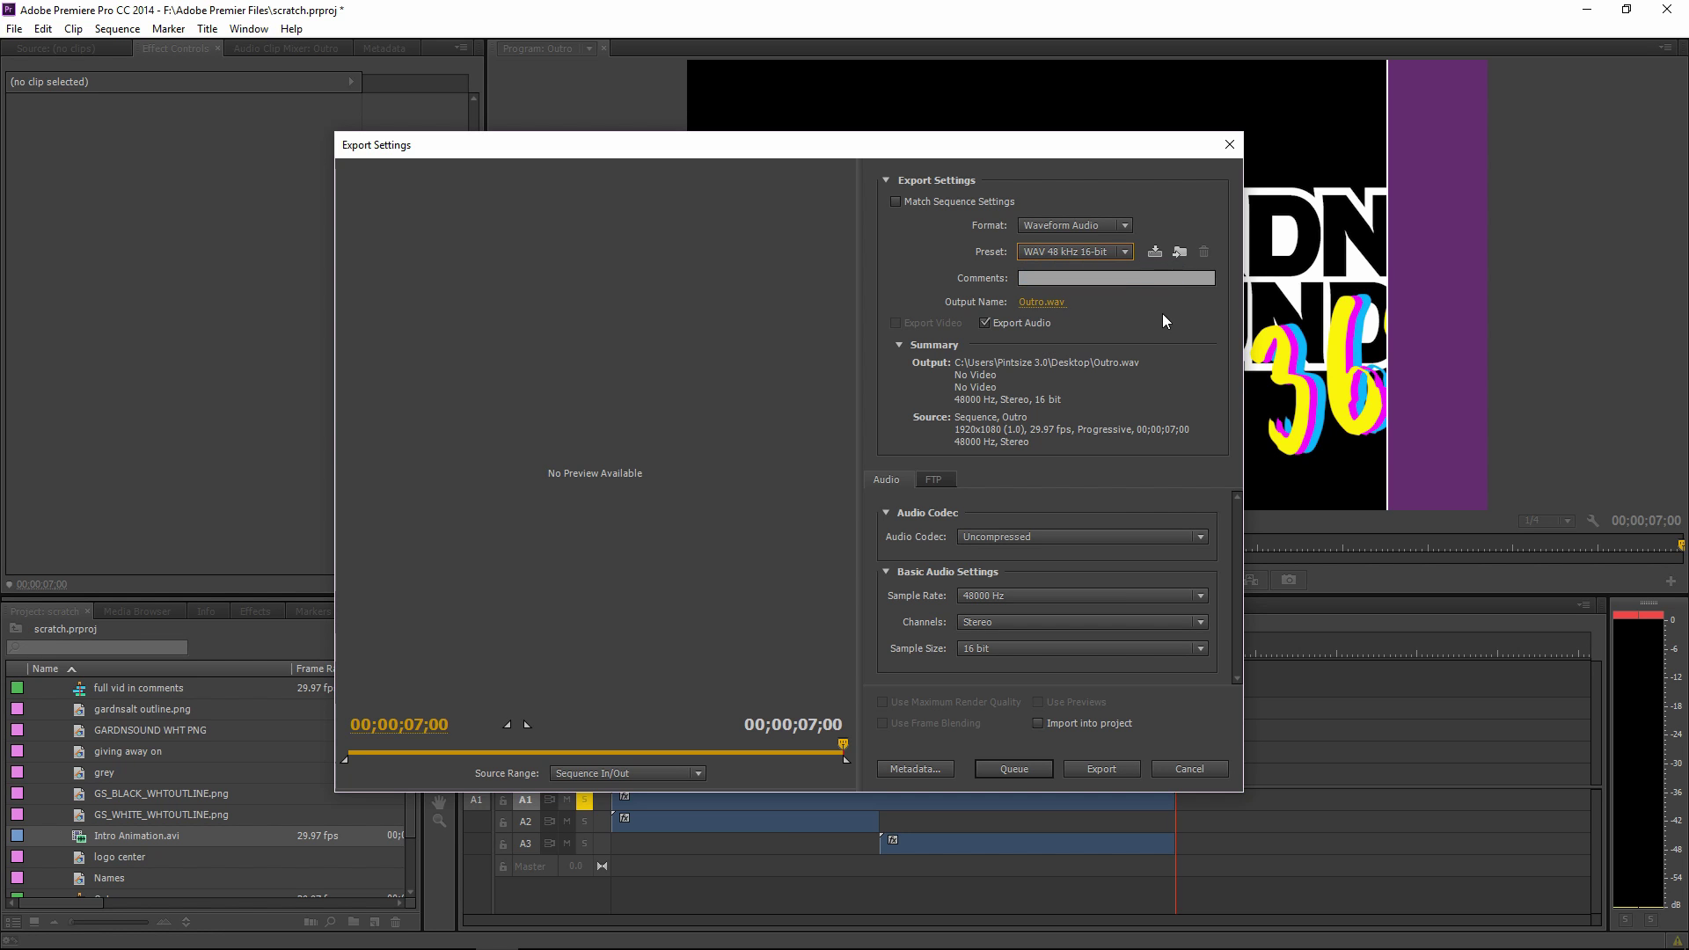
pyautogui.click(1059, 304)
# Save the export as Channel 1.wav in a new Desktop folder named Sample Audio
pyautogui.write('Cha')
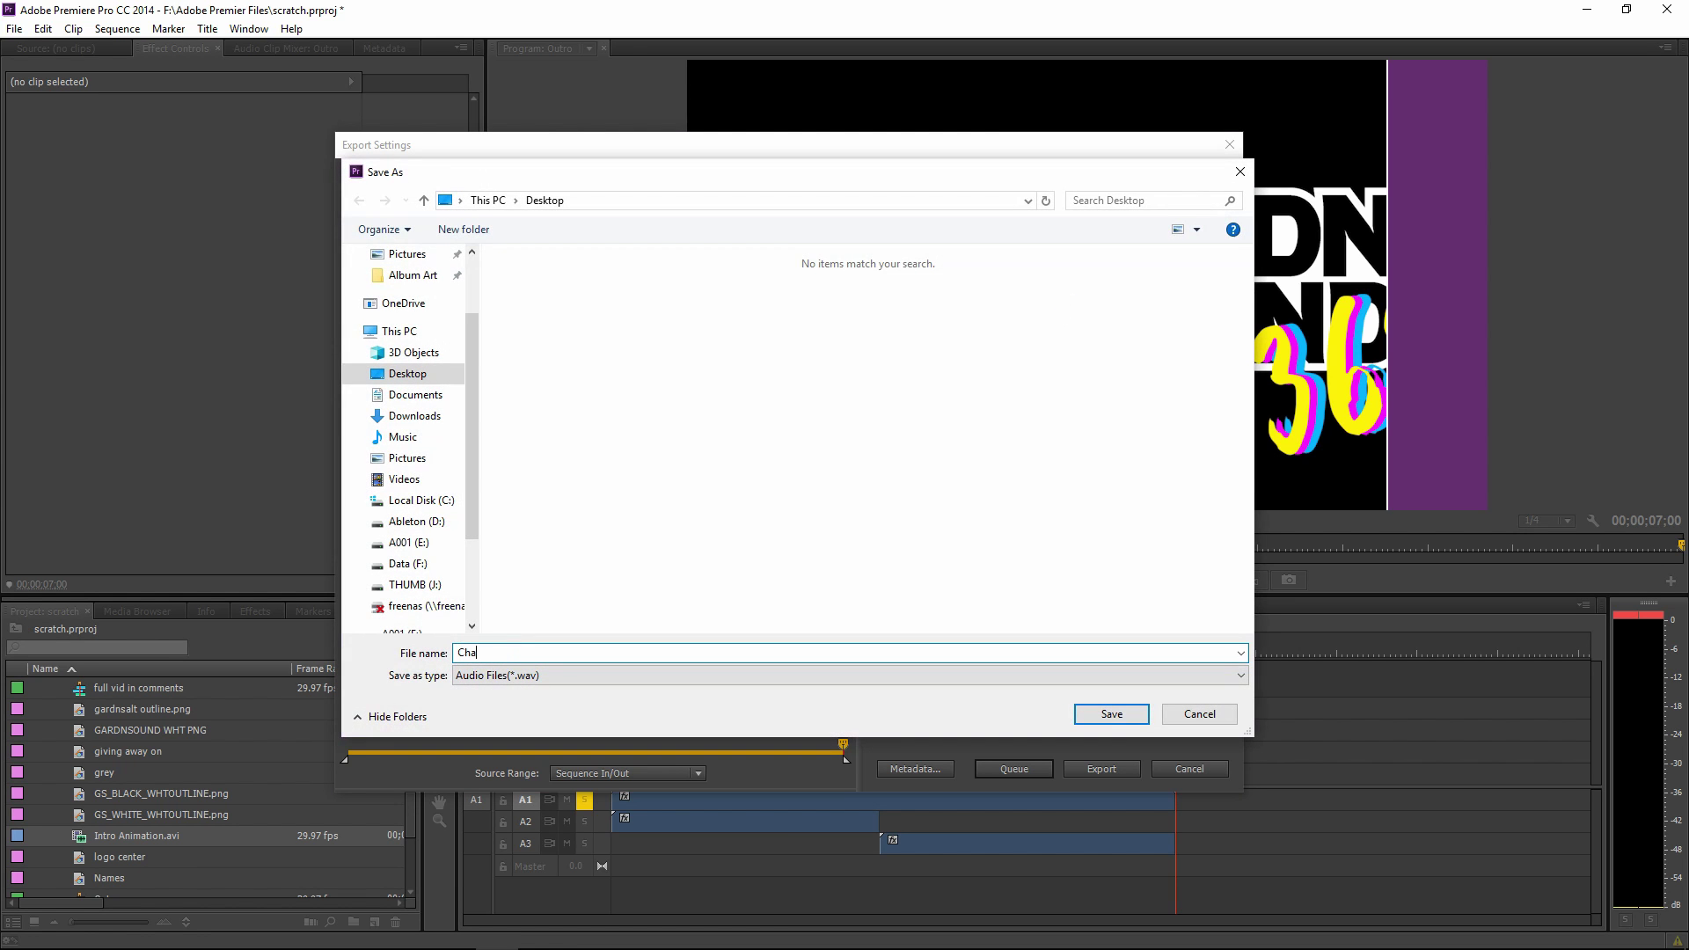
pyautogui.write('nnel 1')
pyautogui.click(464, 228)
pyautogui.write('Sample Audio')
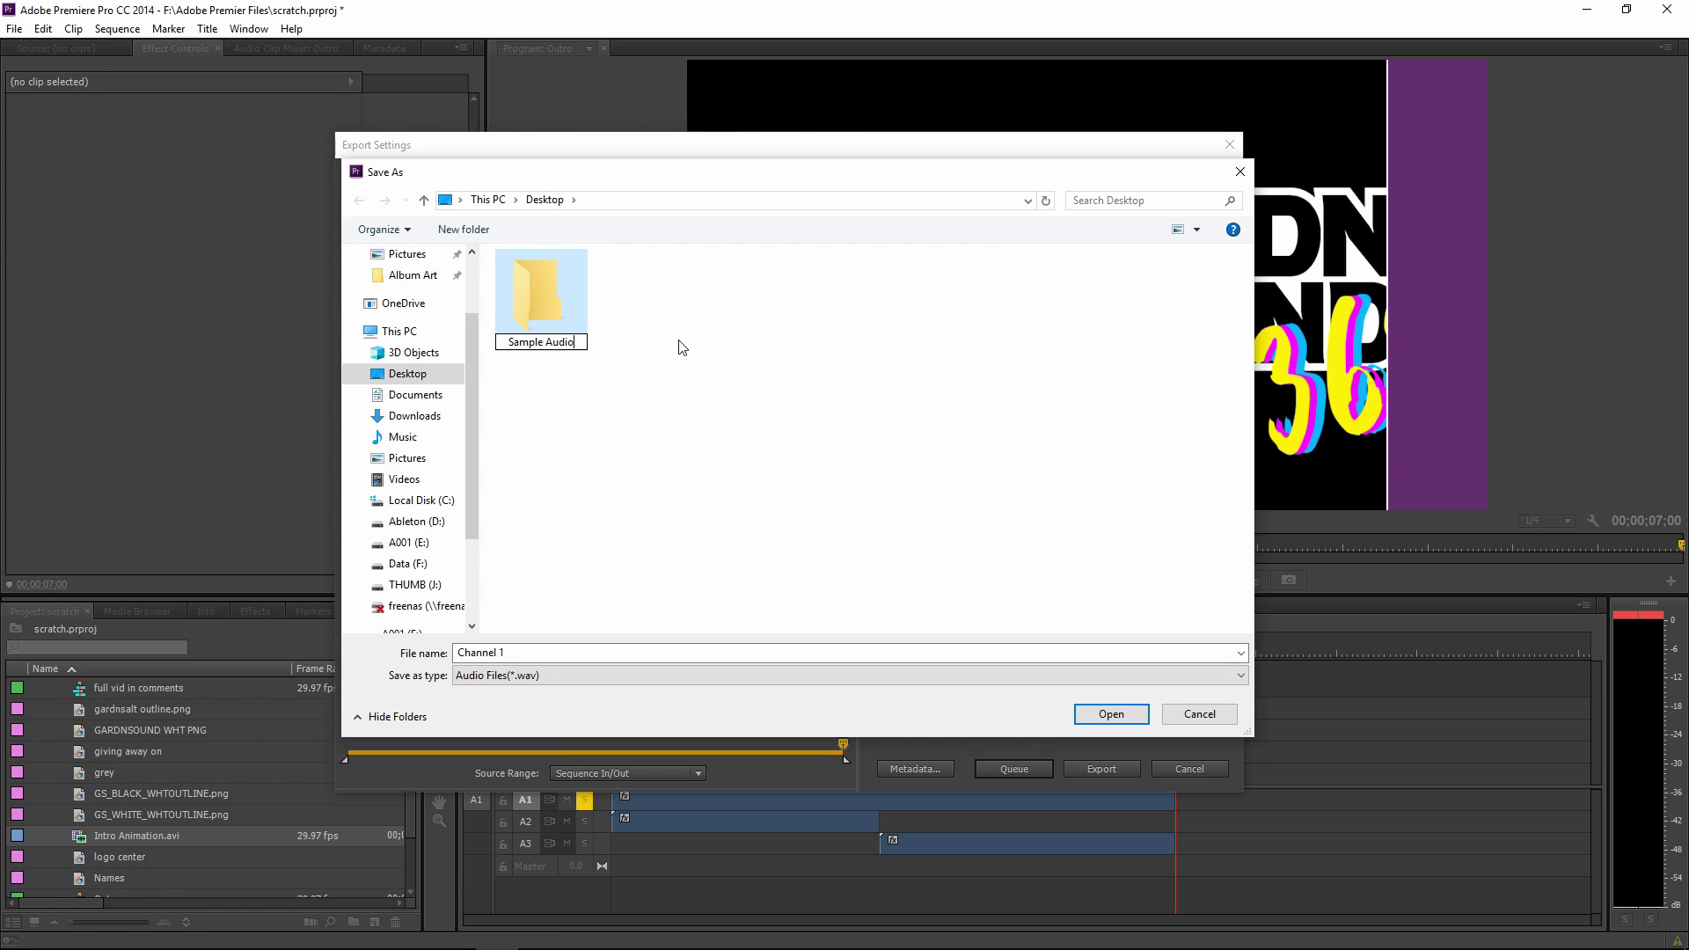
pyautogui.press('Return')
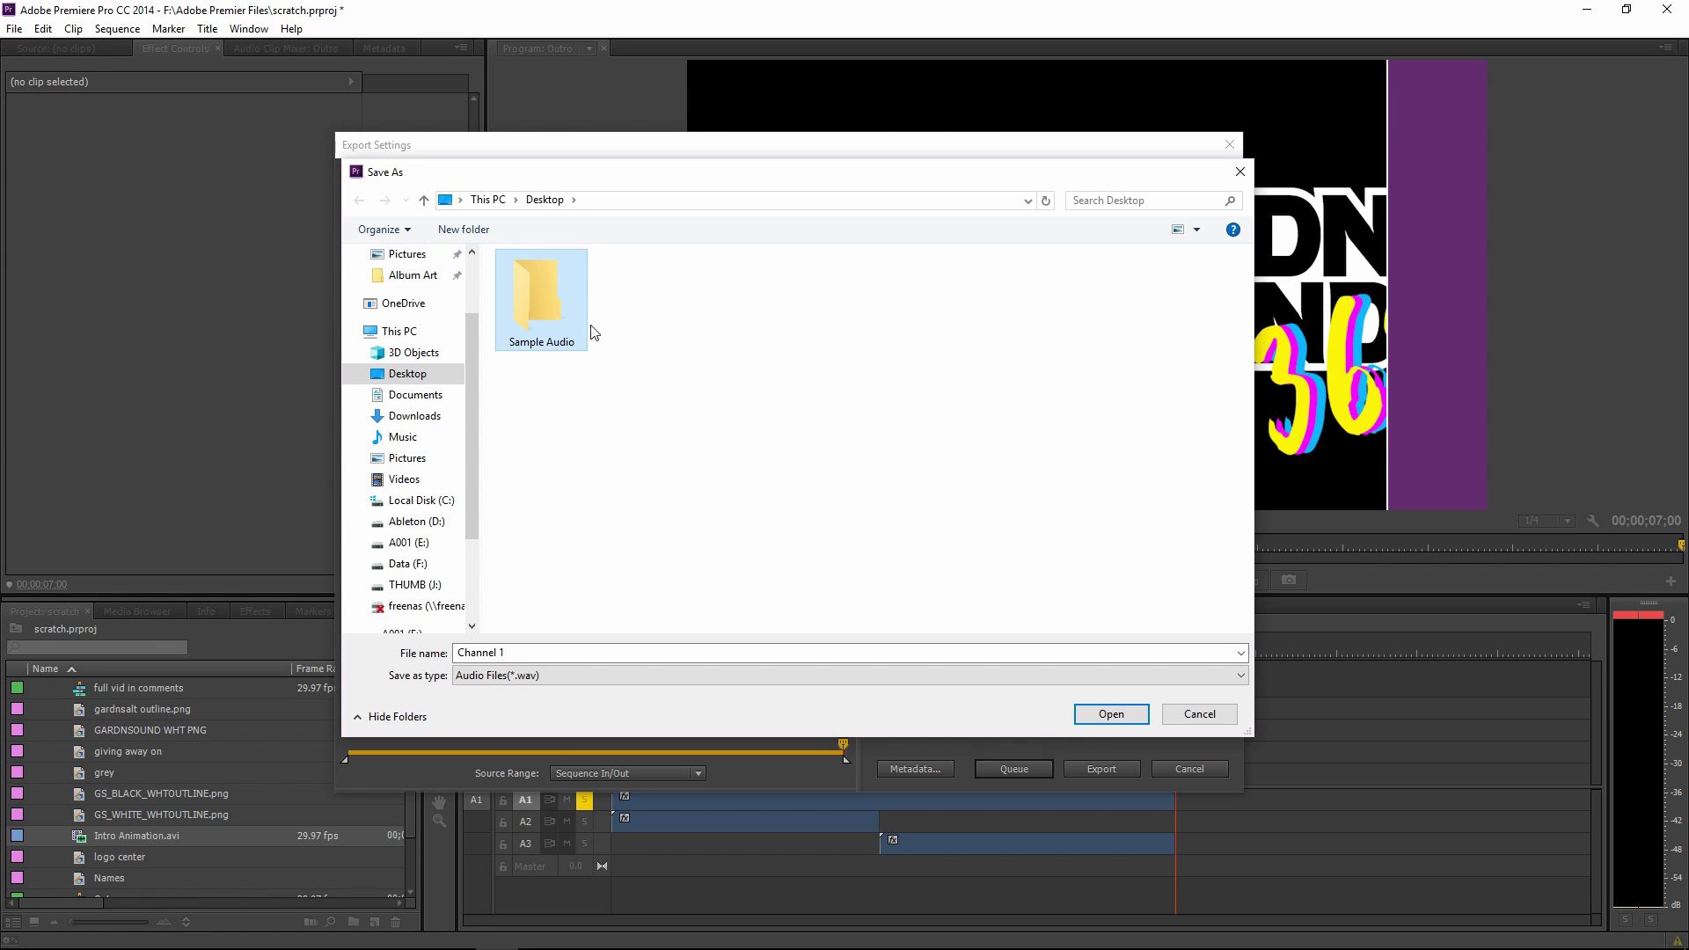
pyautogui.doubleClick(547, 303)
pyautogui.click(1134, 715)
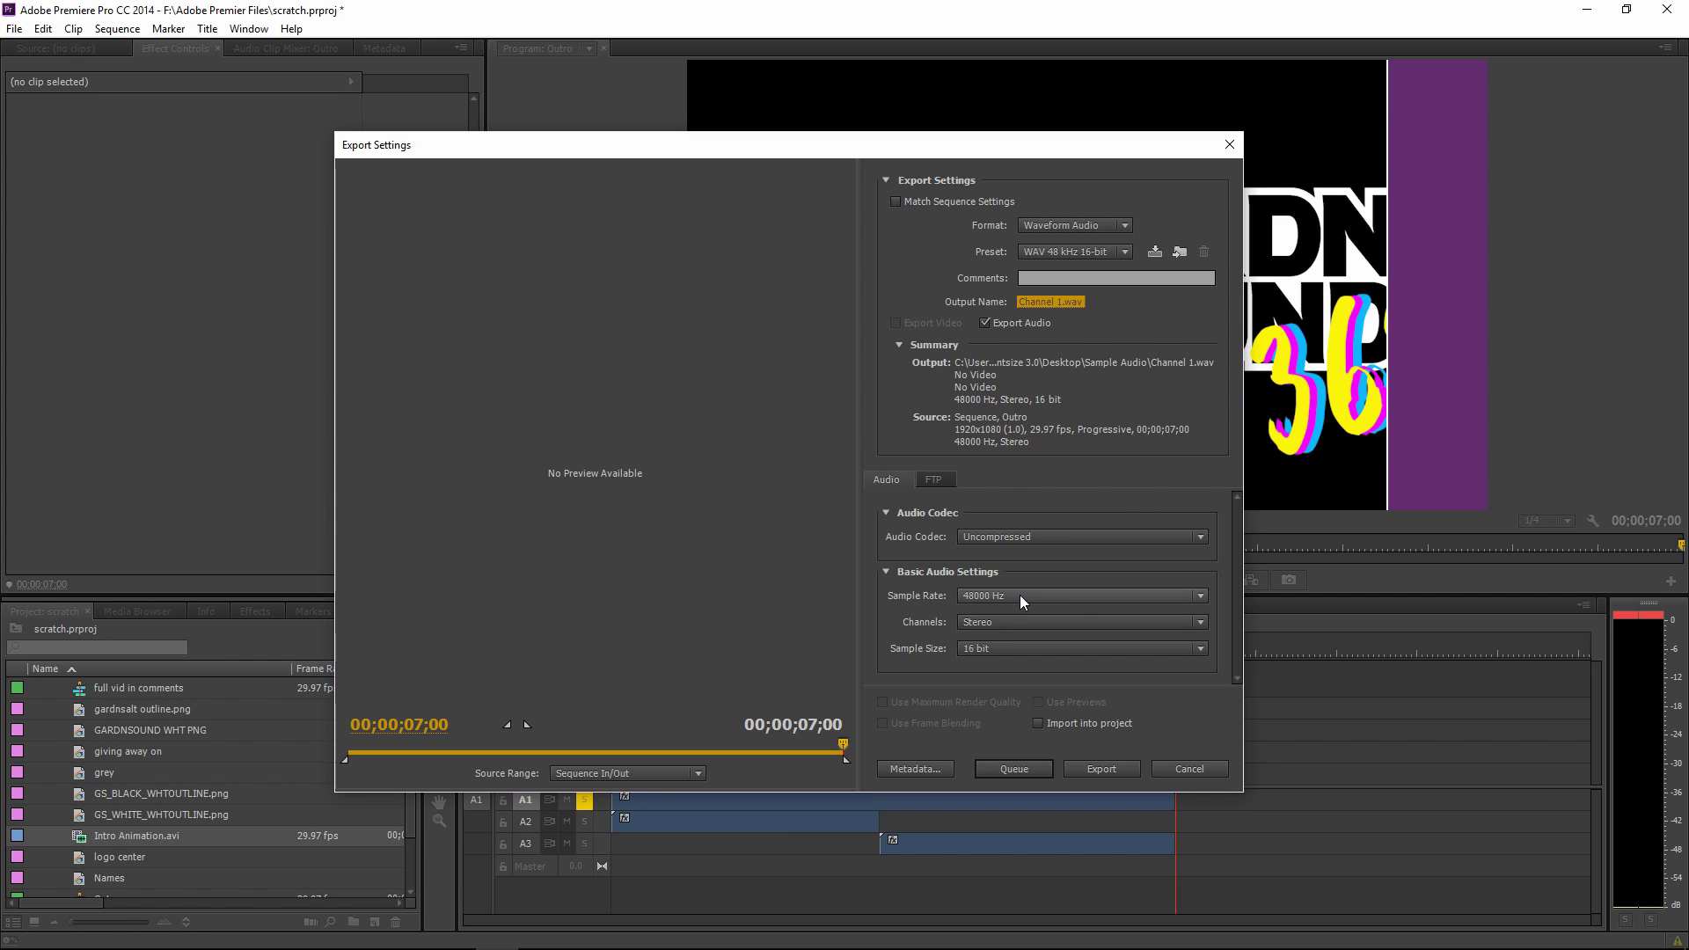
# Change the Basic Audio Settings sample size to 24 bit
pyautogui.click(1022, 648)
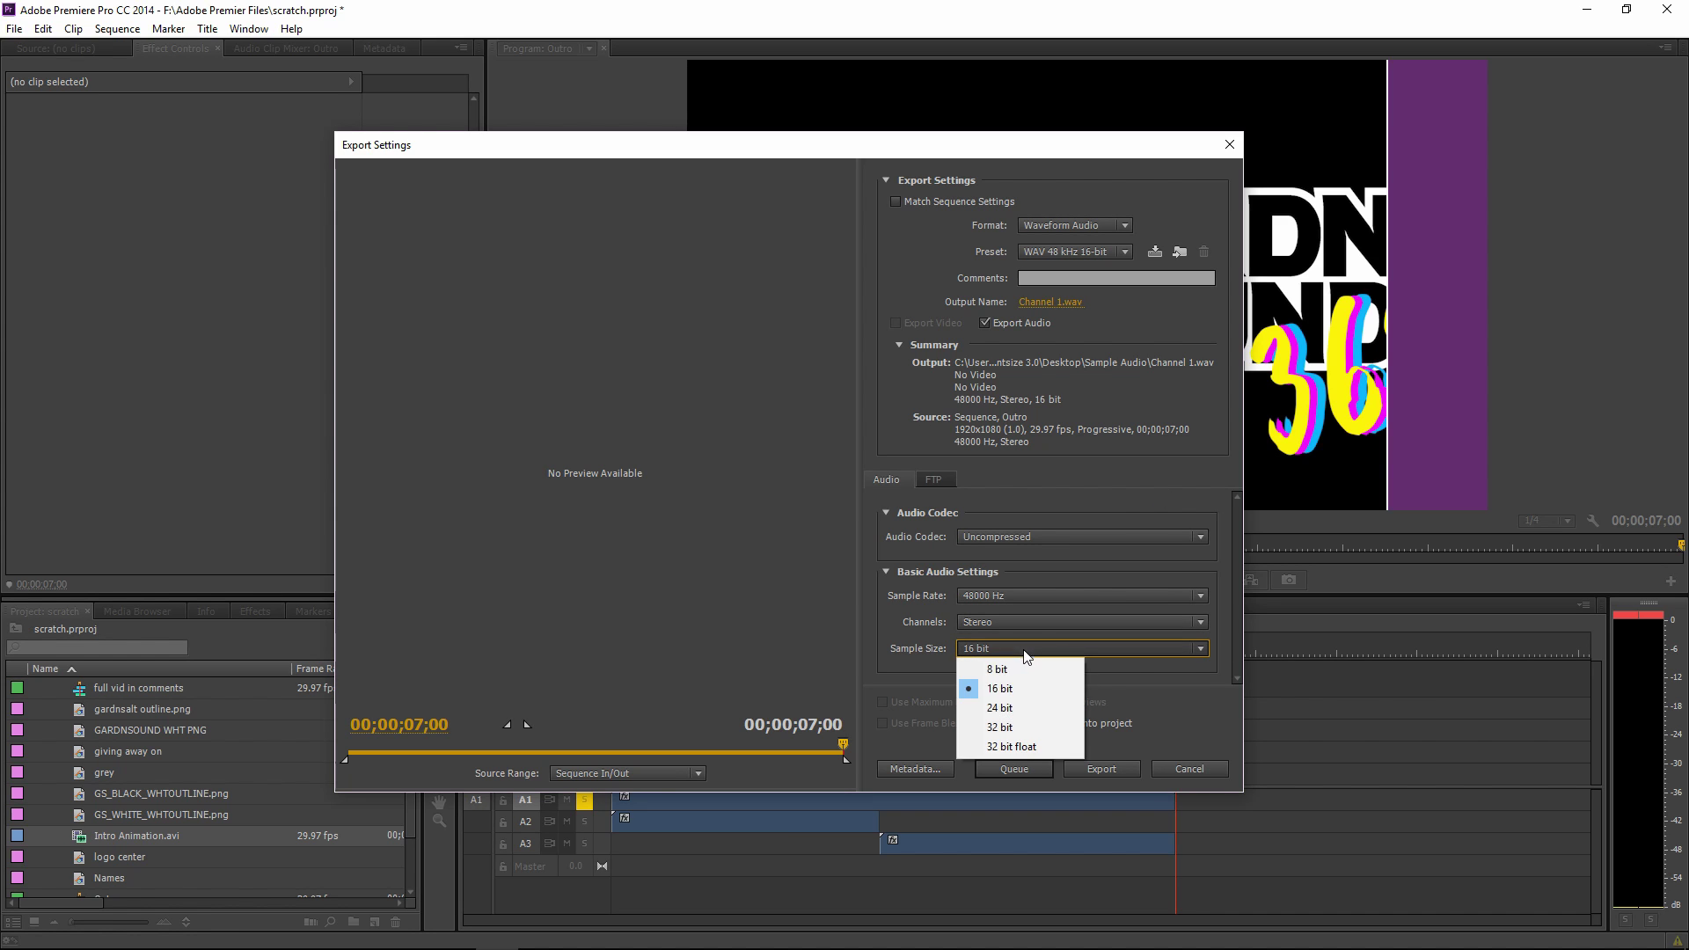
pyautogui.click(1010, 703)
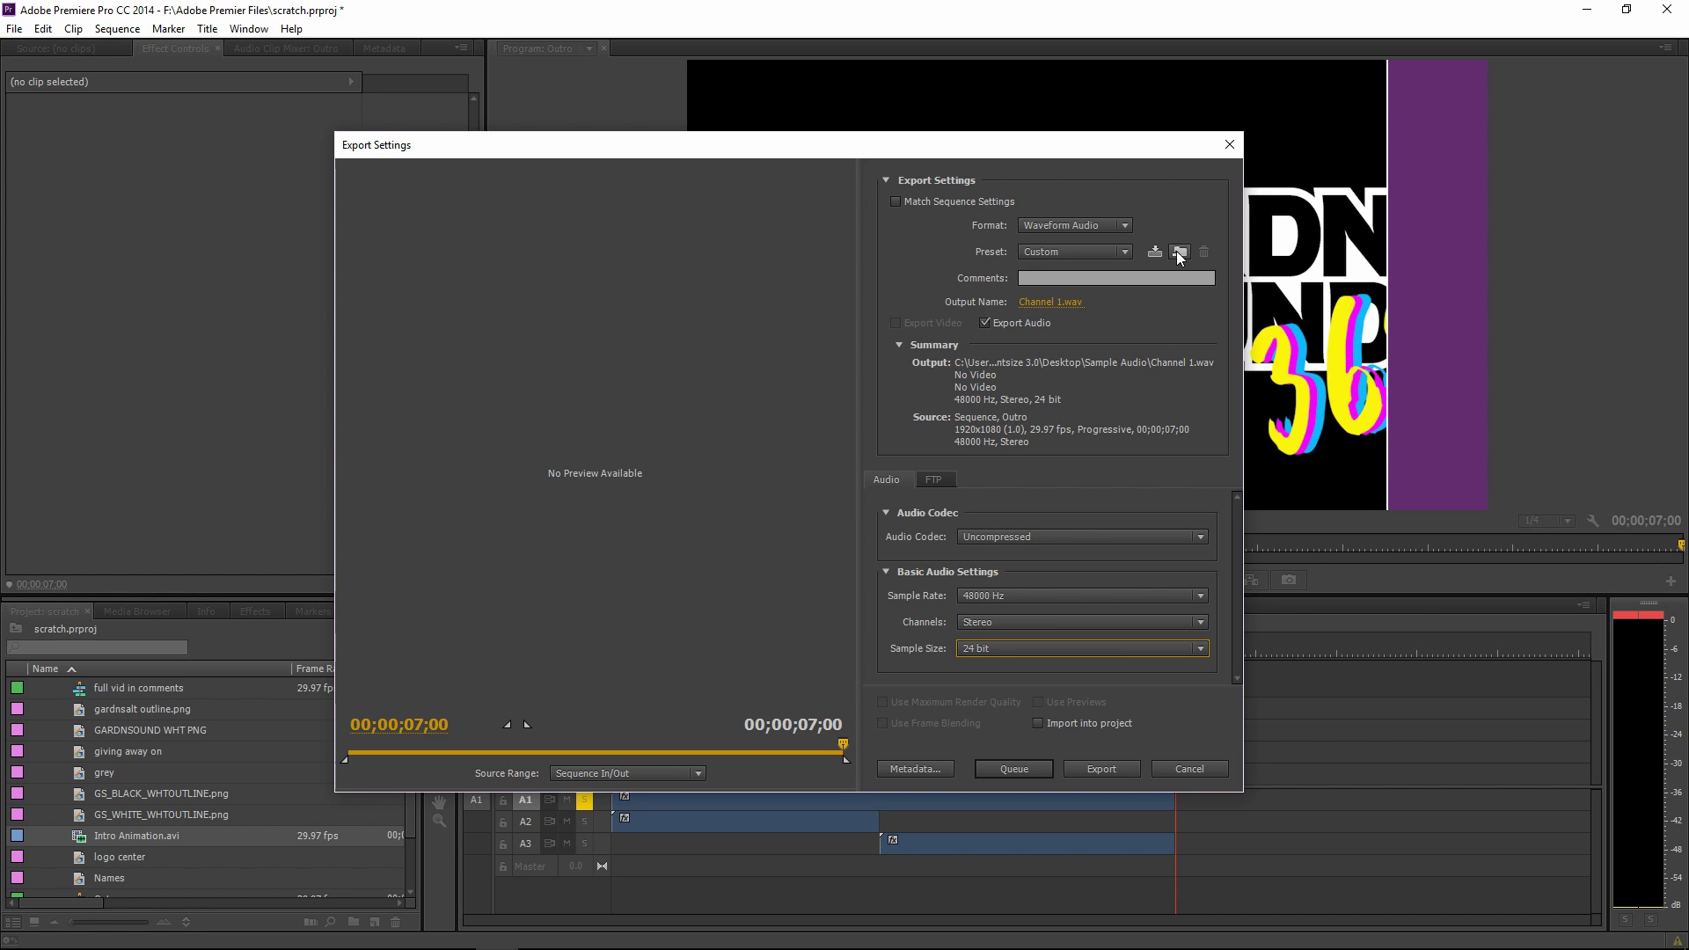
# Save the 24-bit WAV settings as a preset named 'Audio for Gardner'
pyautogui.click(1153, 250)
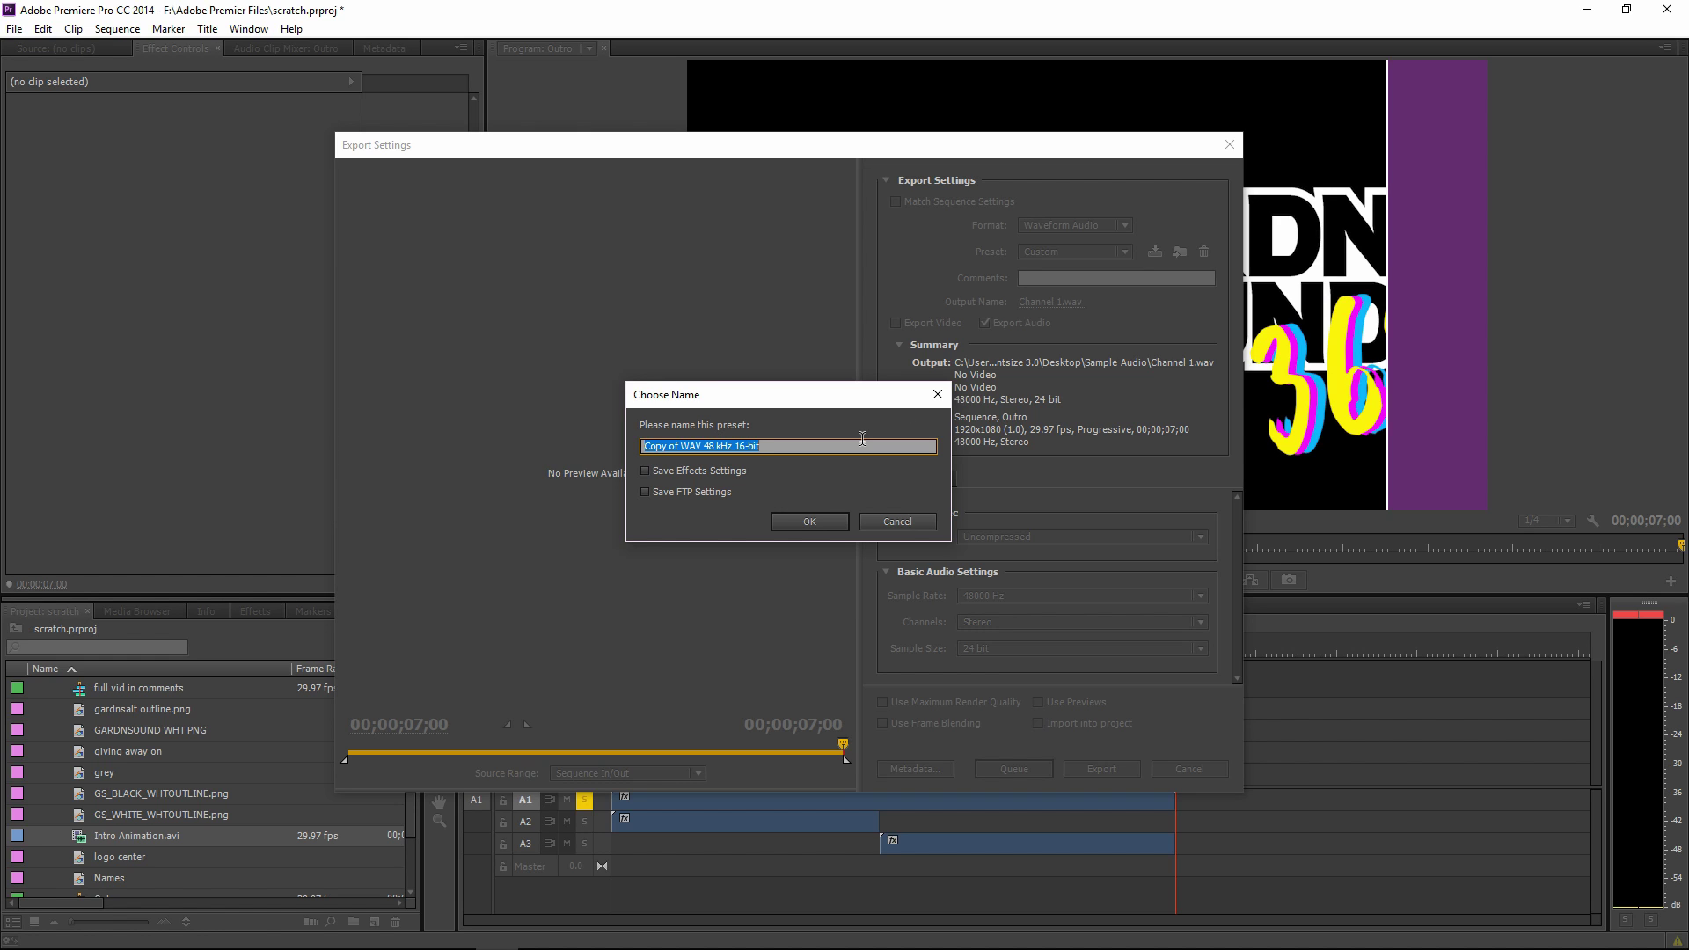
pyautogui.write('Audio for Gardner')
pyautogui.click(820, 512)
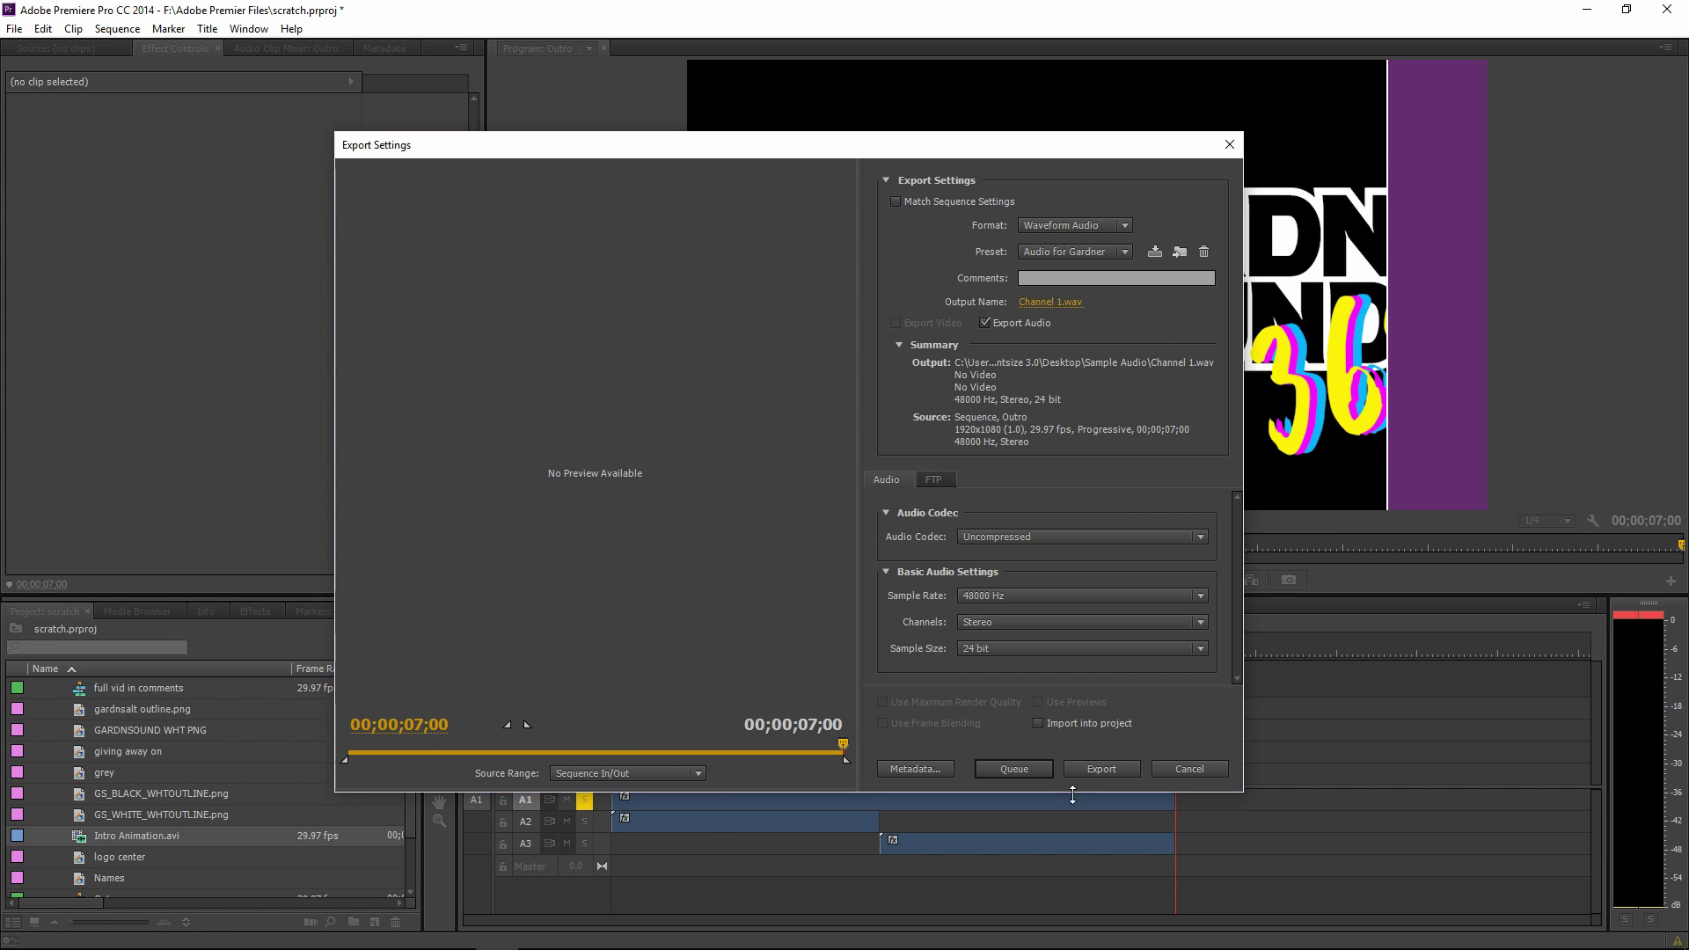
pyautogui.click(677, 773)
# Export Channel 1 over the entire sequence, then solo A2 instead of A1 and reopen Export Settings
pyautogui.click(675, 792)
pyautogui.click(1113, 769)
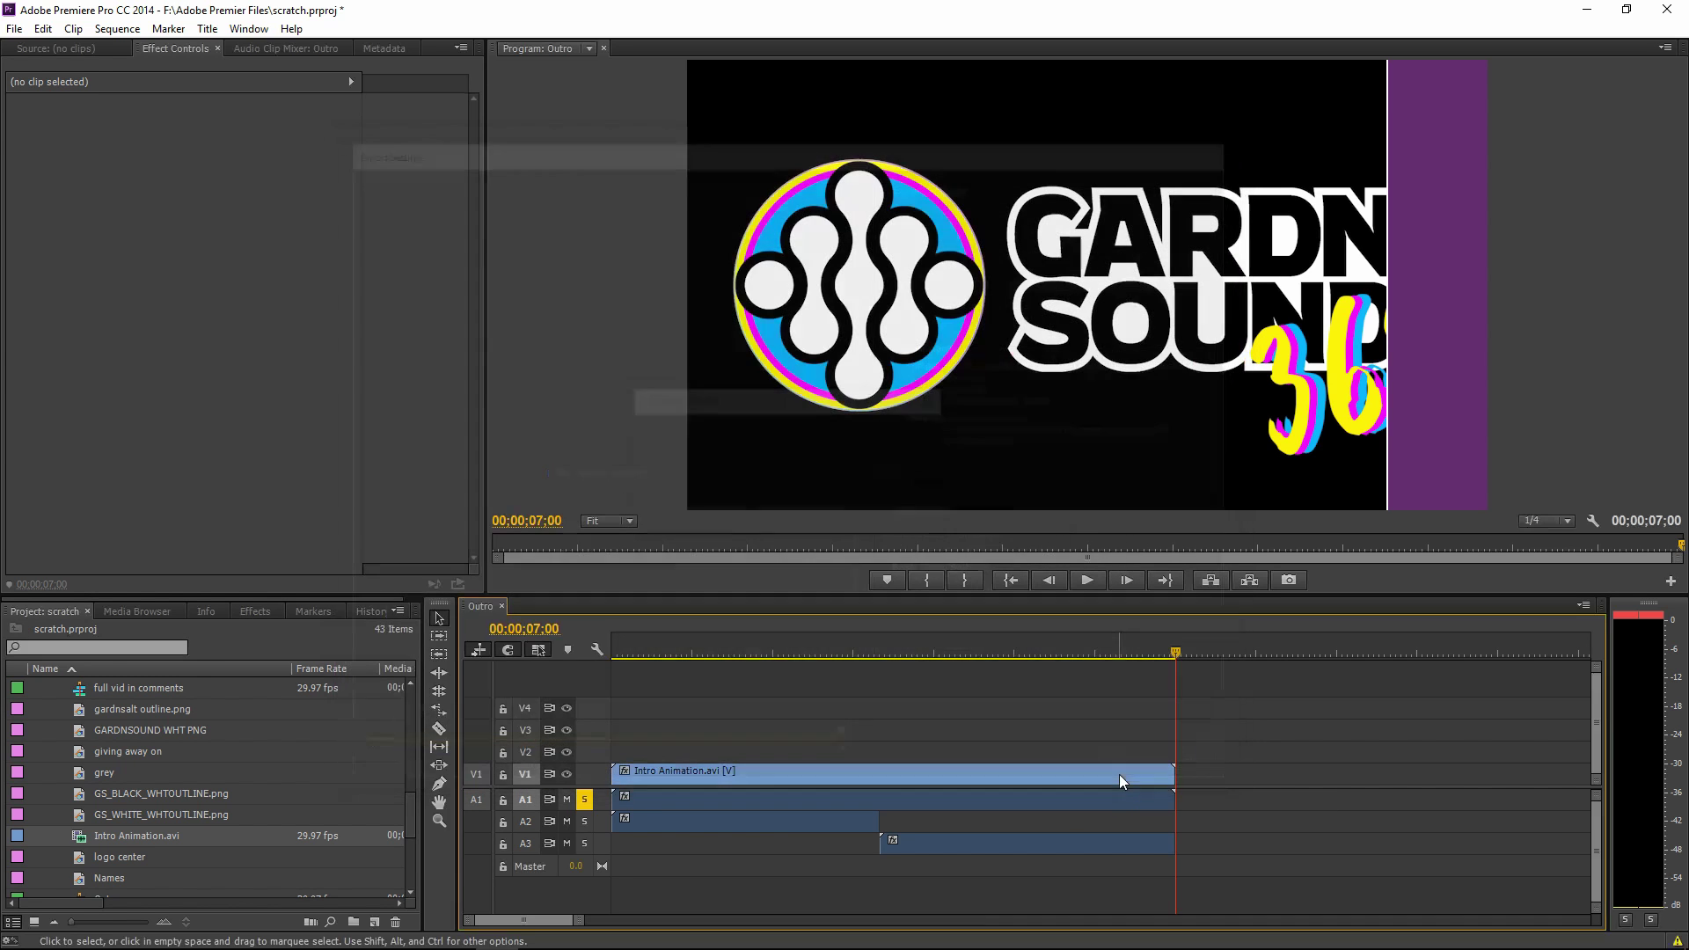
pyautogui.click(583, 800)
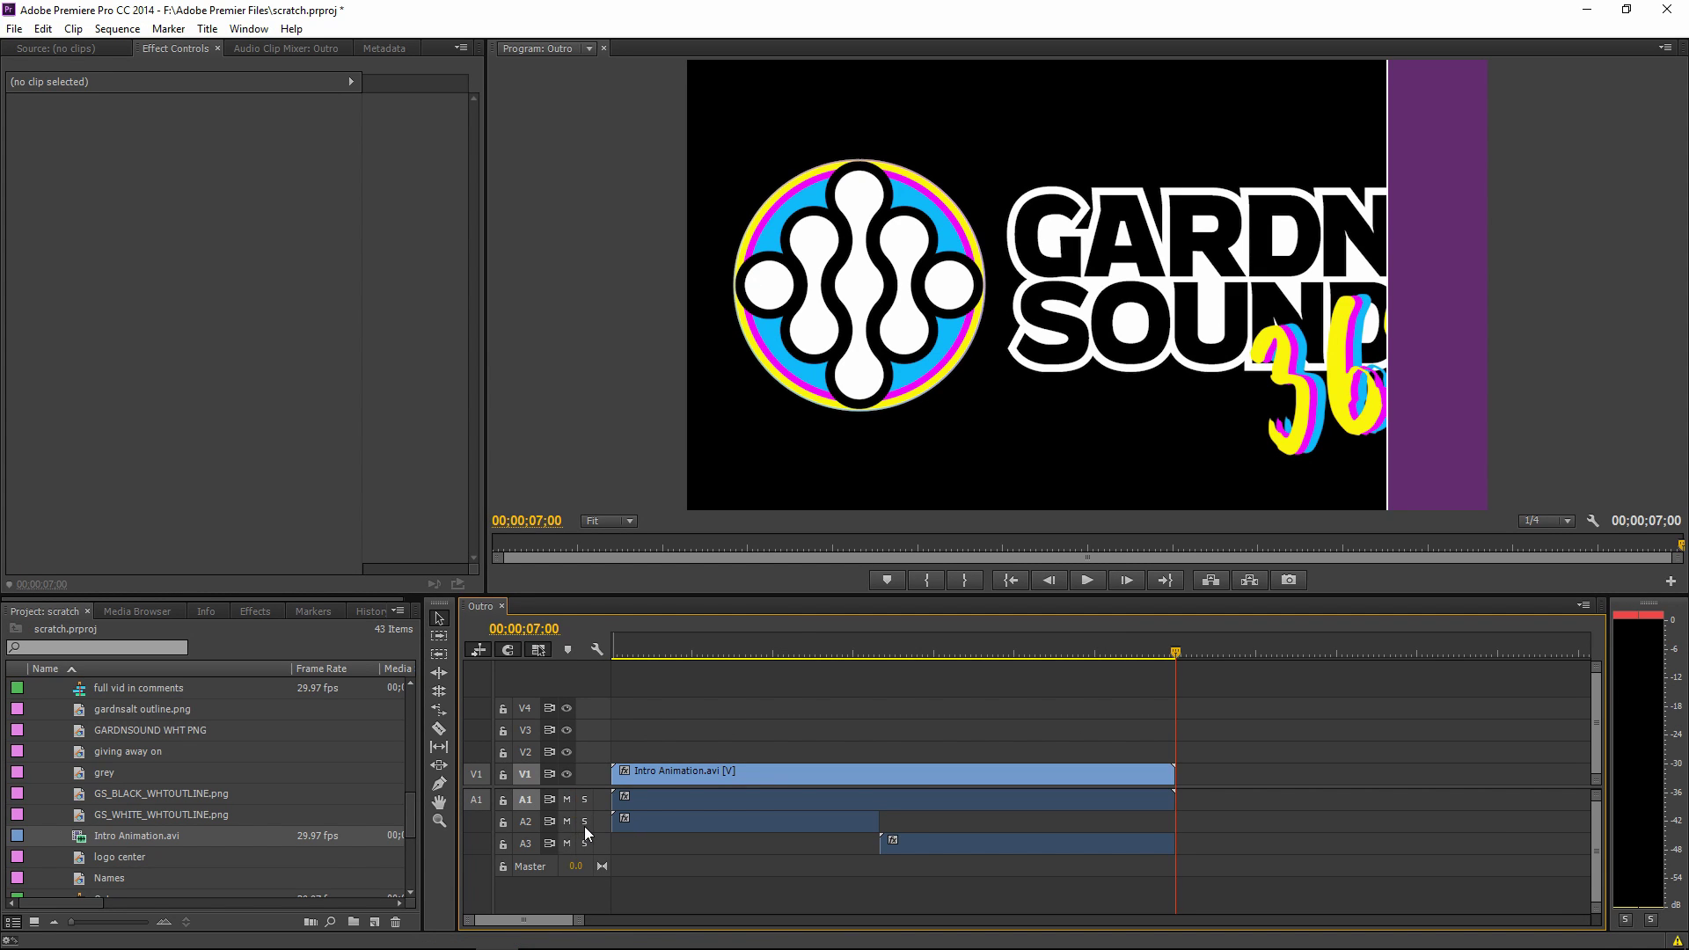
pyautogui.click(584, 822)
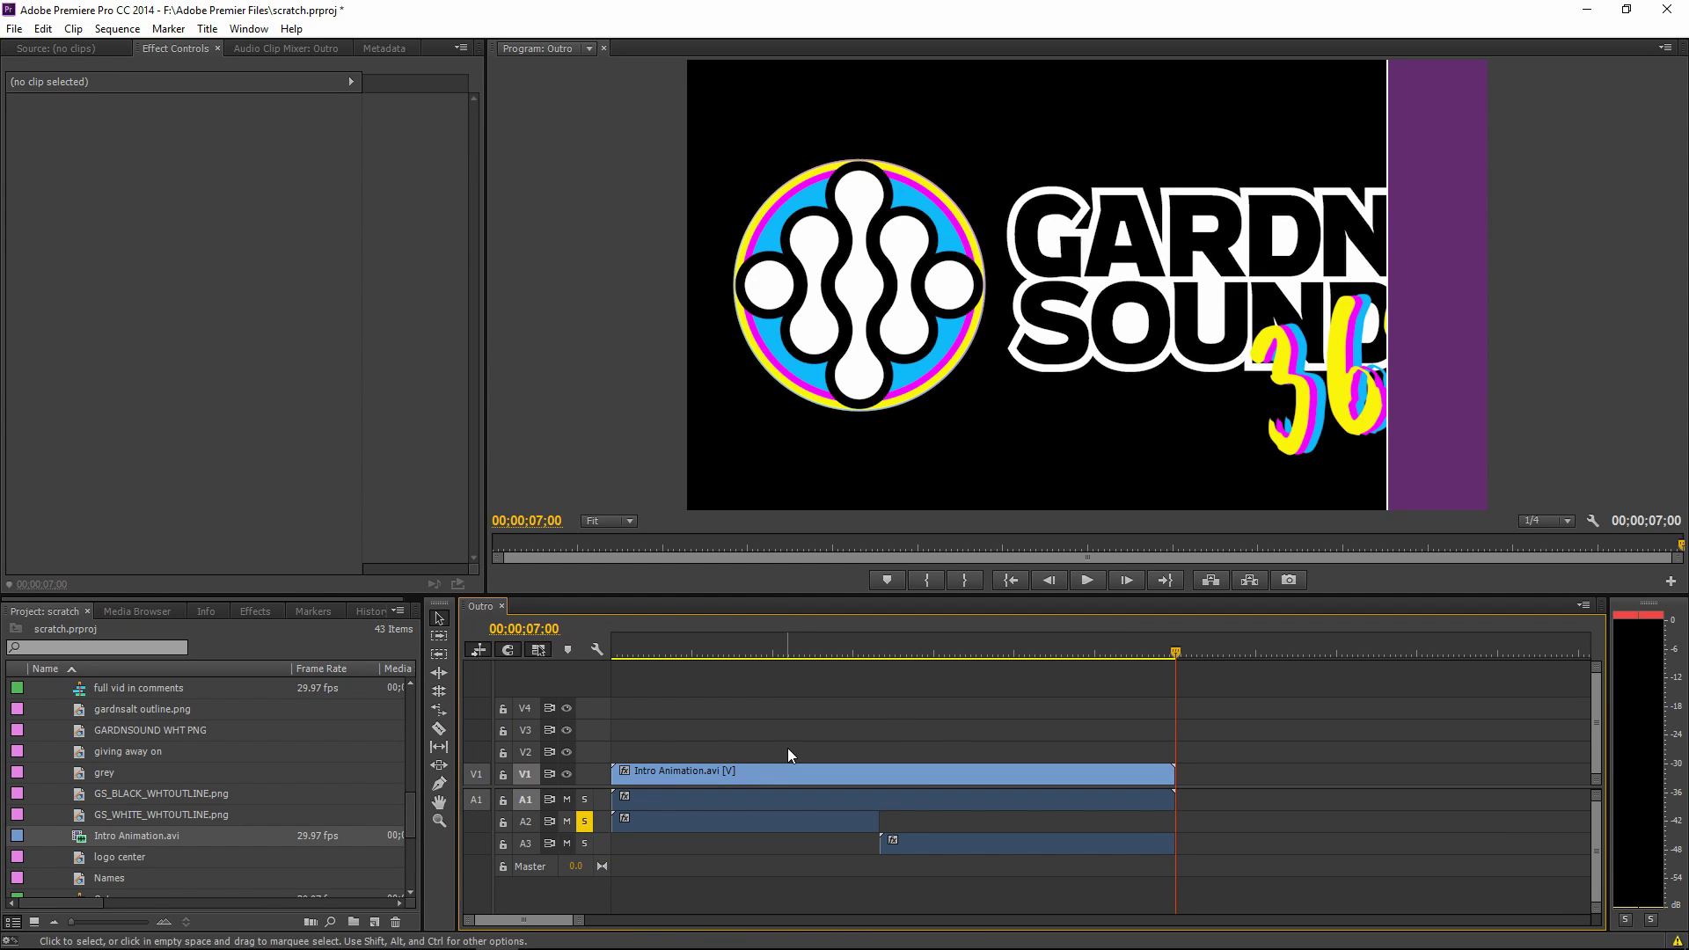
pyautogui.hotkey('ctrl', 'm')
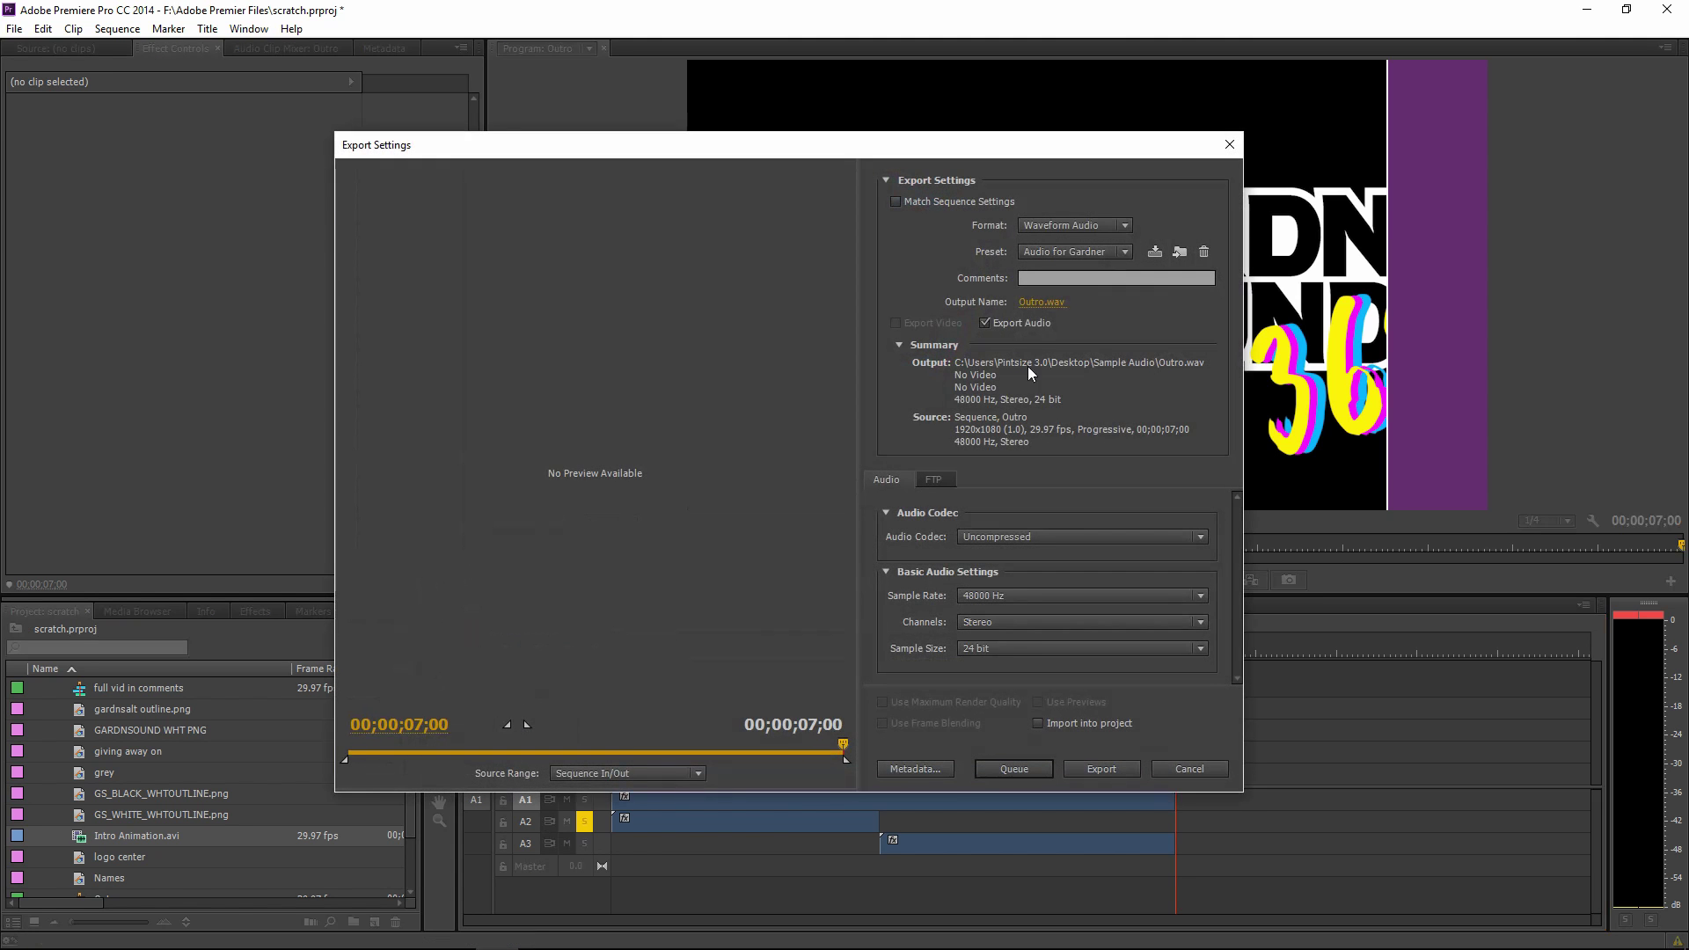
# Export the entire sequence as Channel 2.wav, then move the solo from A2 to A3
pyautogui.click(1055, 302)
pyautogui.write('Channel 2')
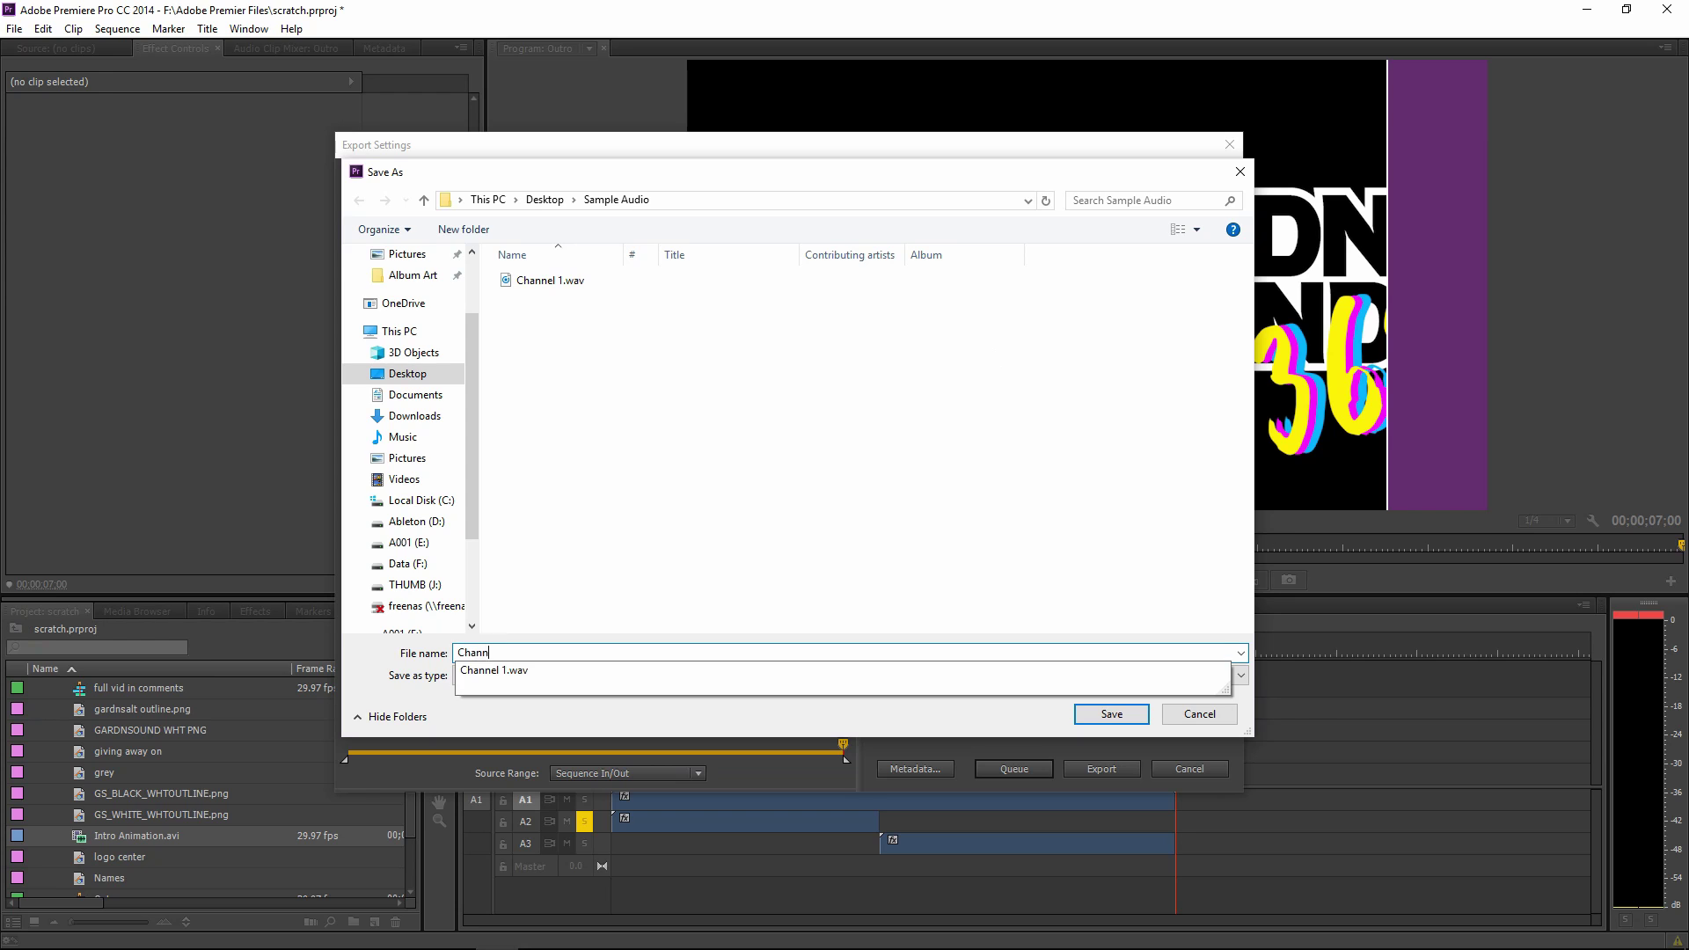
pyautogui.click(1112, 714)
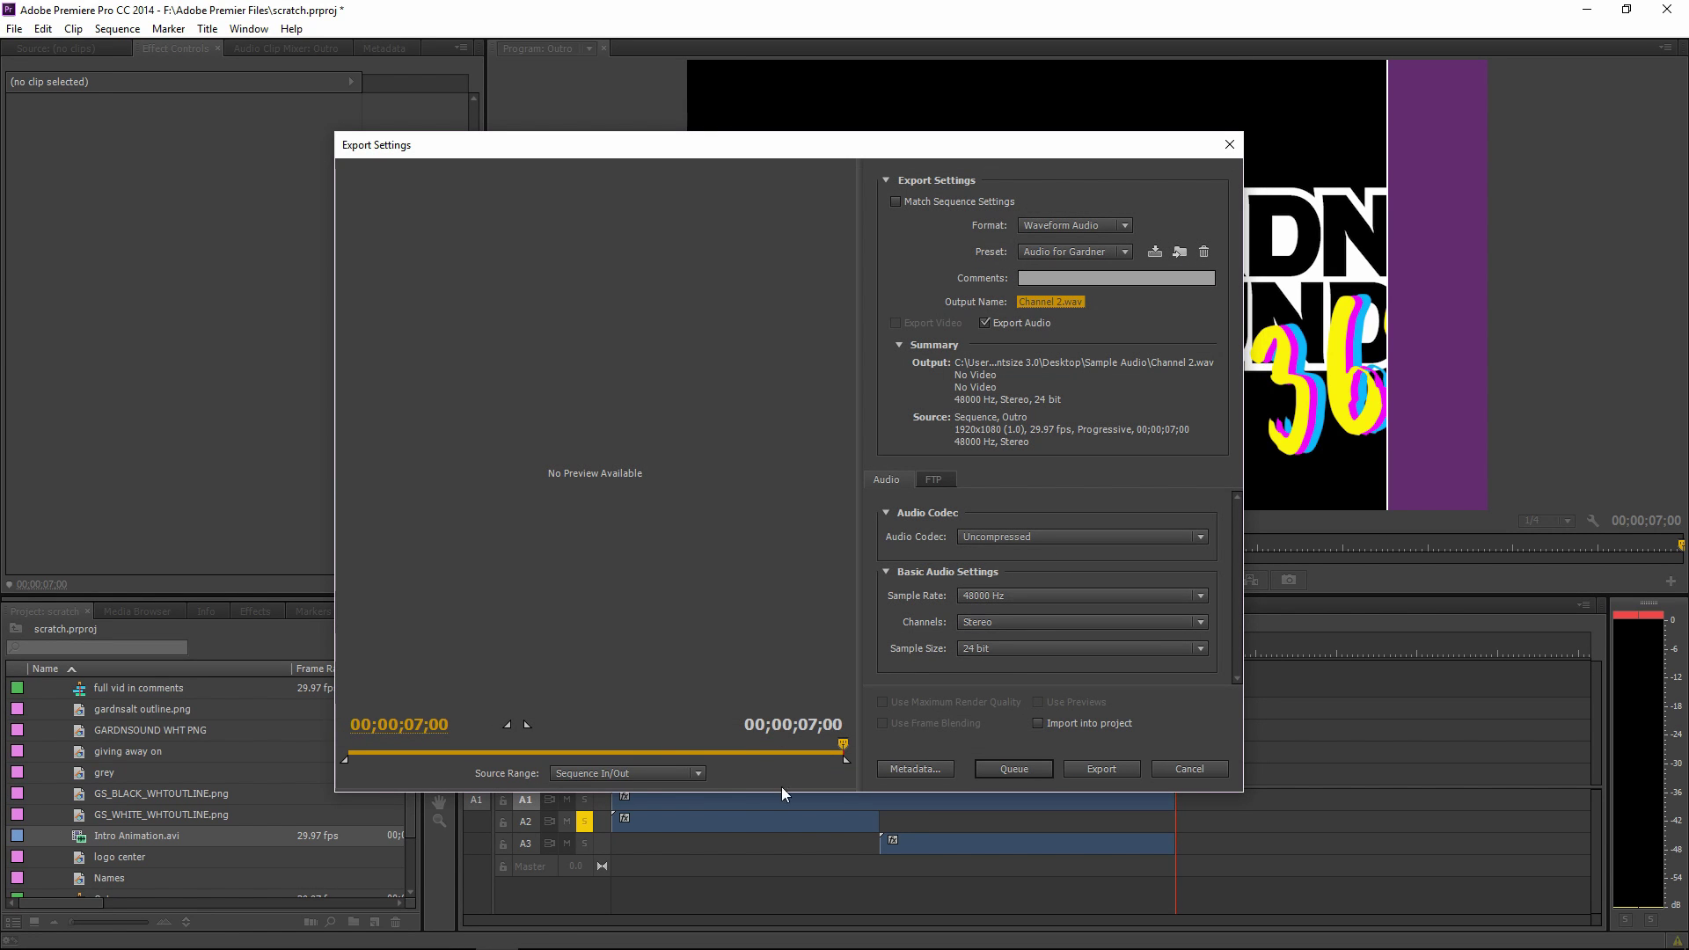
pyautogui.click(685, 774)
pyautogui.click(688, 796)
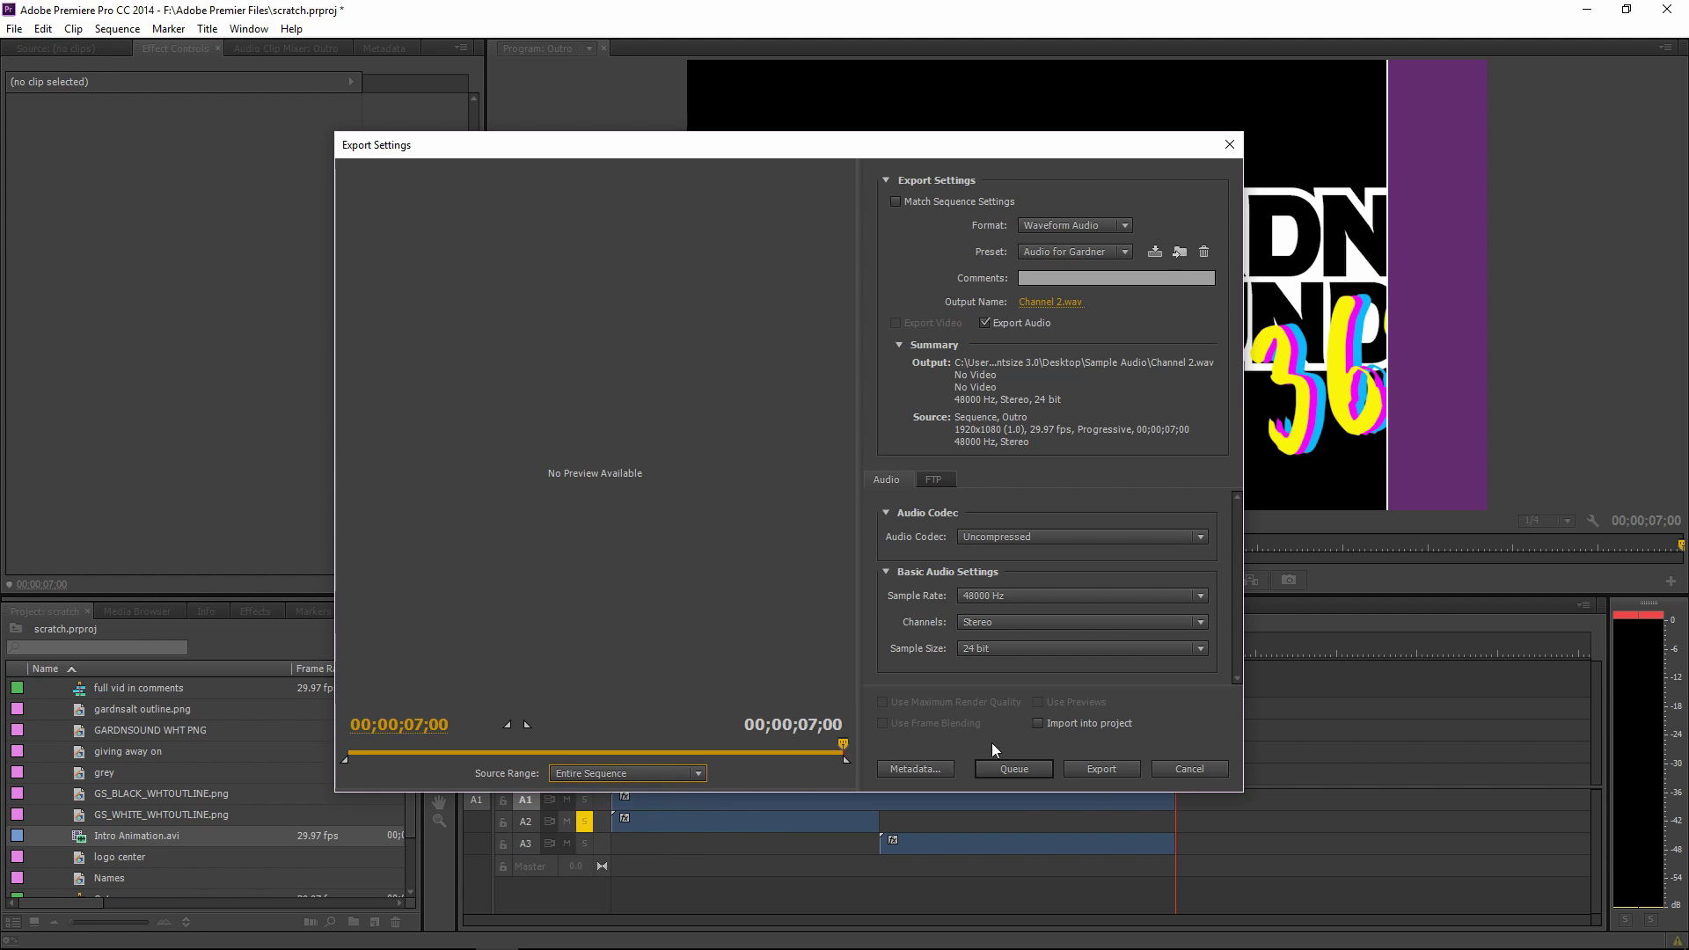
pyautogui.click(1099, 771)
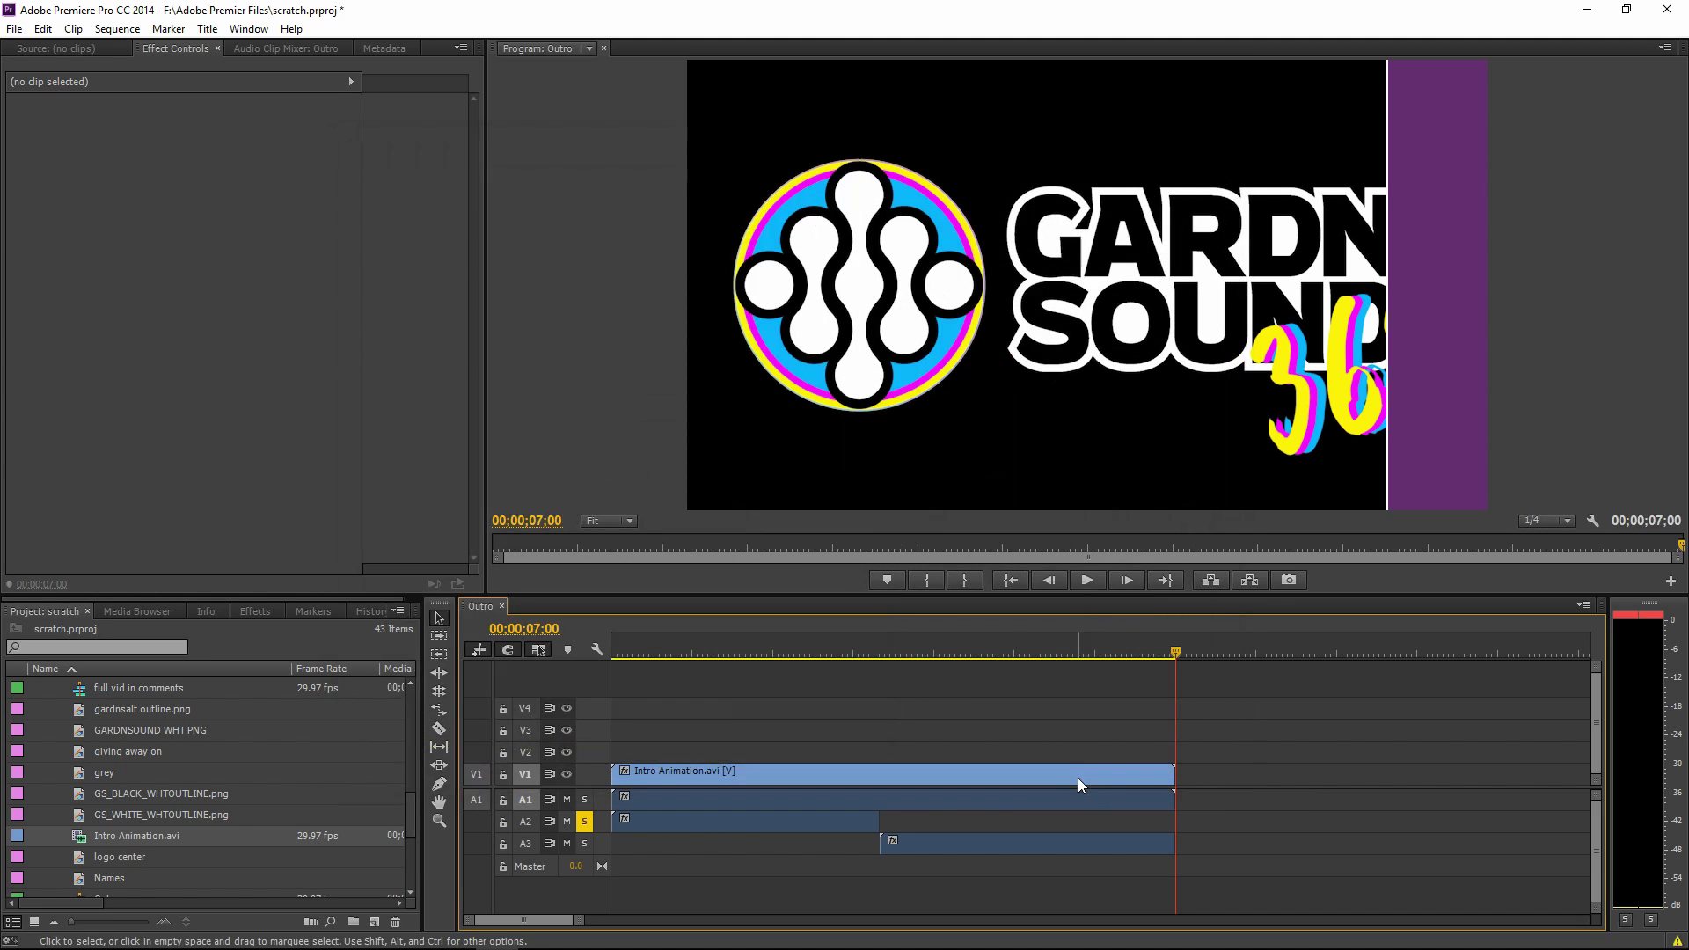
pyautogui.click(584, 822)
pyautogui.click(584, 844)
# Export soloed track A3 over the entire sequence as Channel 3.wav
pyautogui.hotkey('ctrl', 'm')
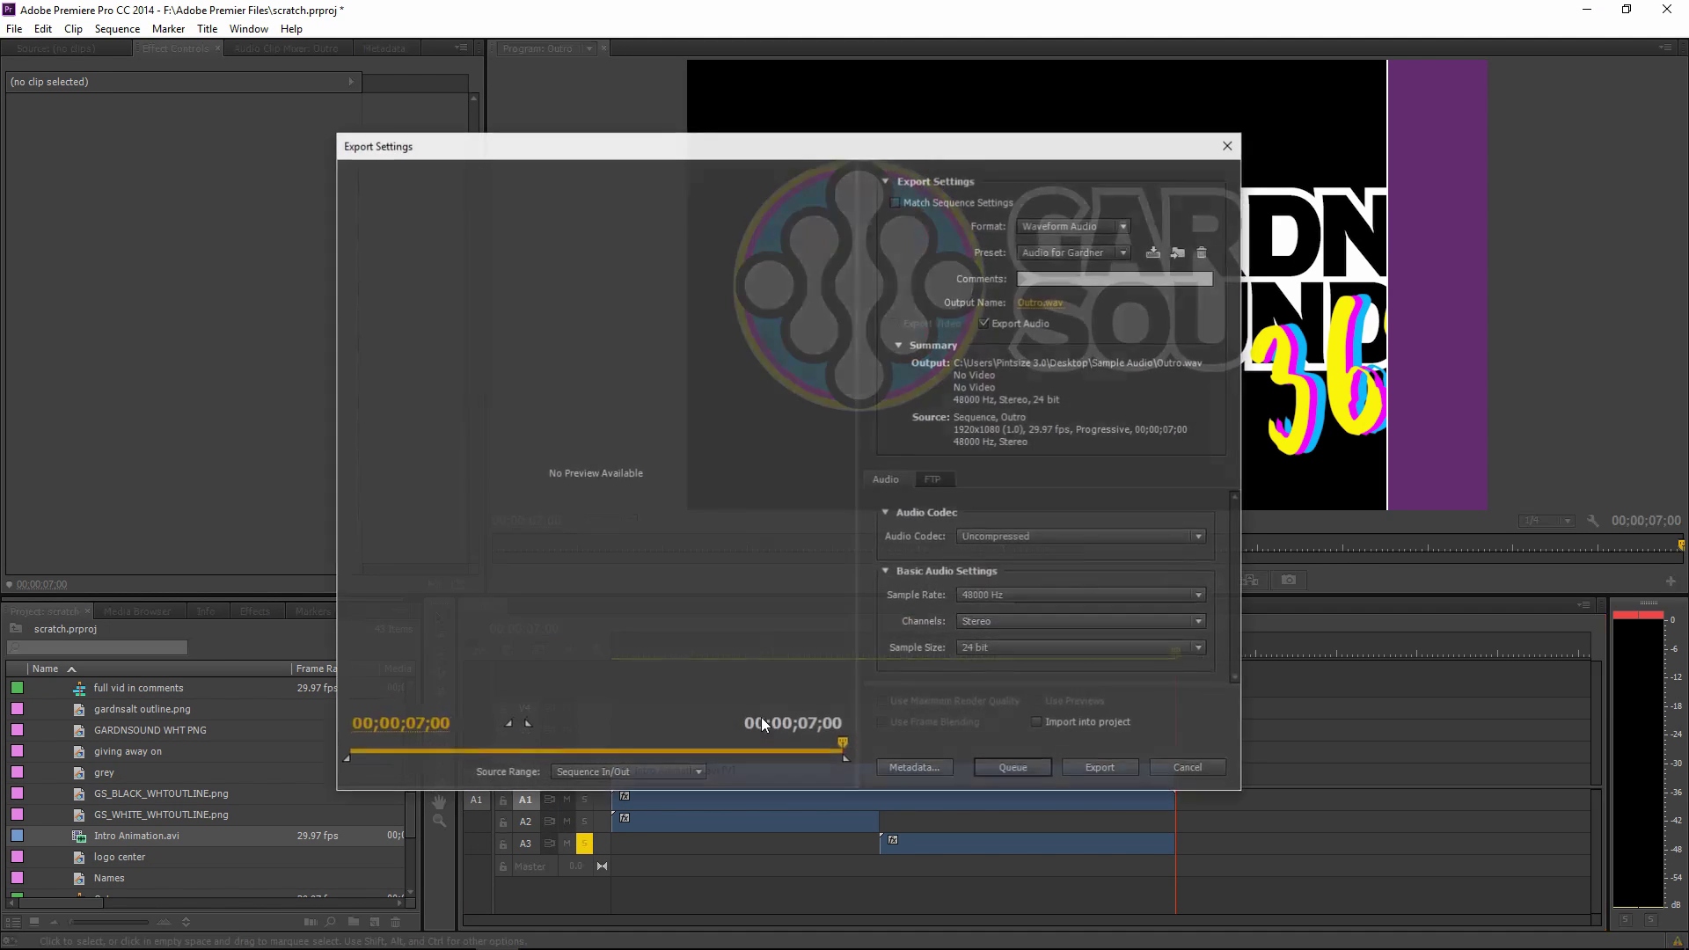
pyautogui.click(1063, 304)
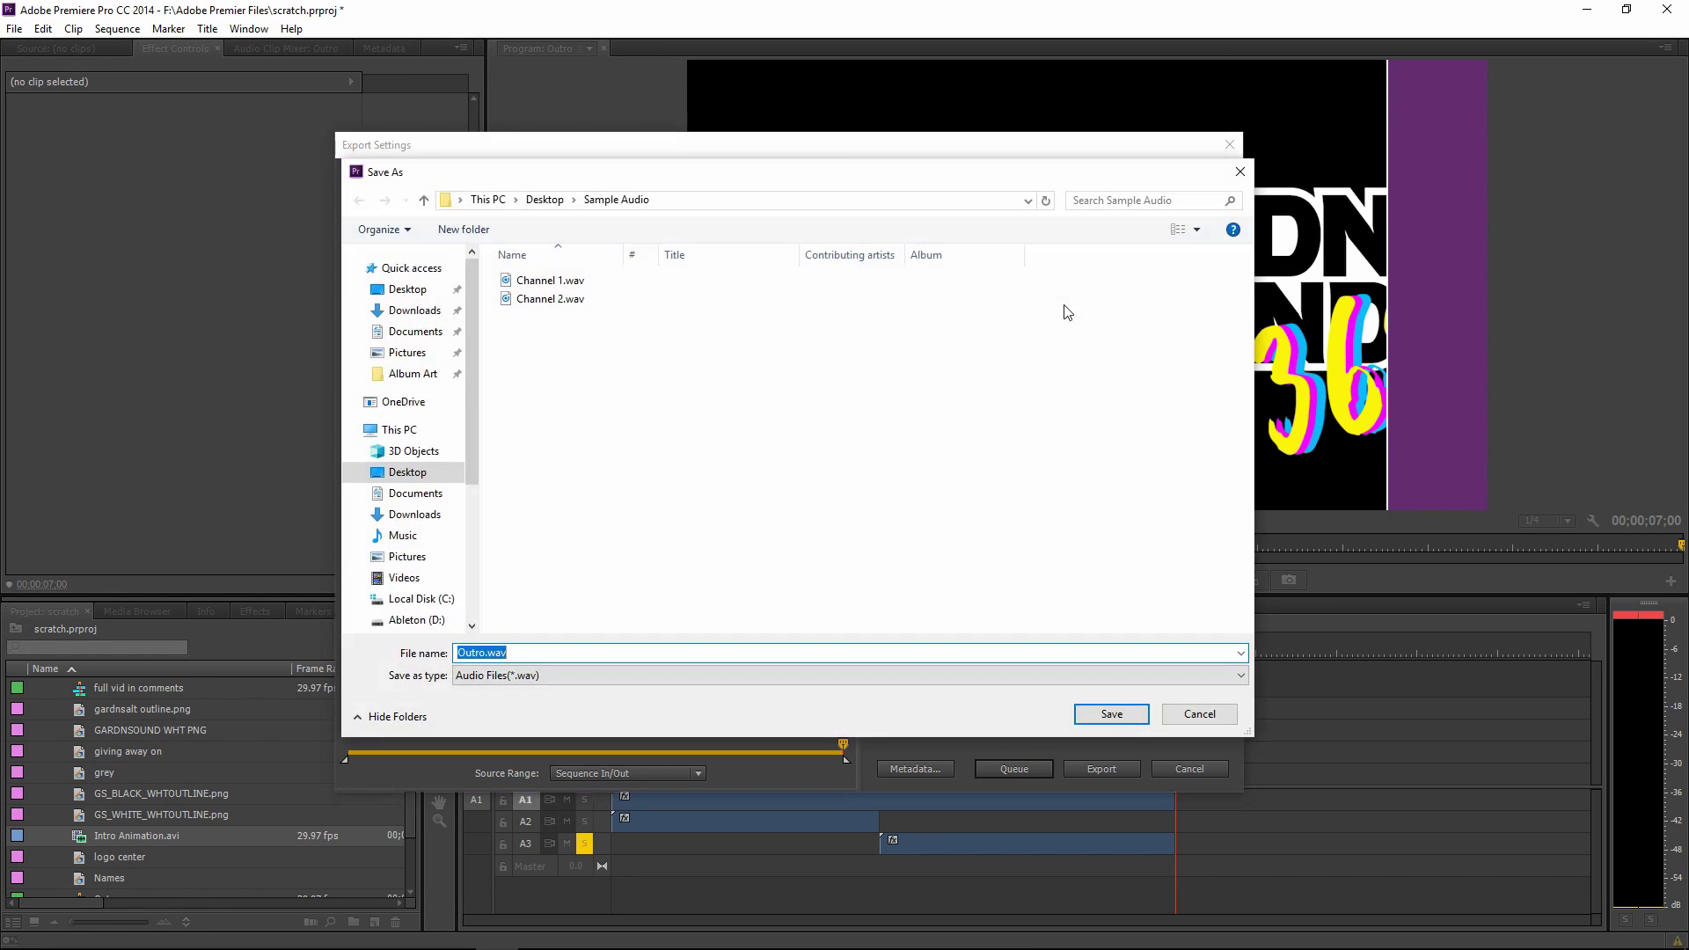
pyautogui.write('Channel 3')
pyautogui.click(1110, 713)
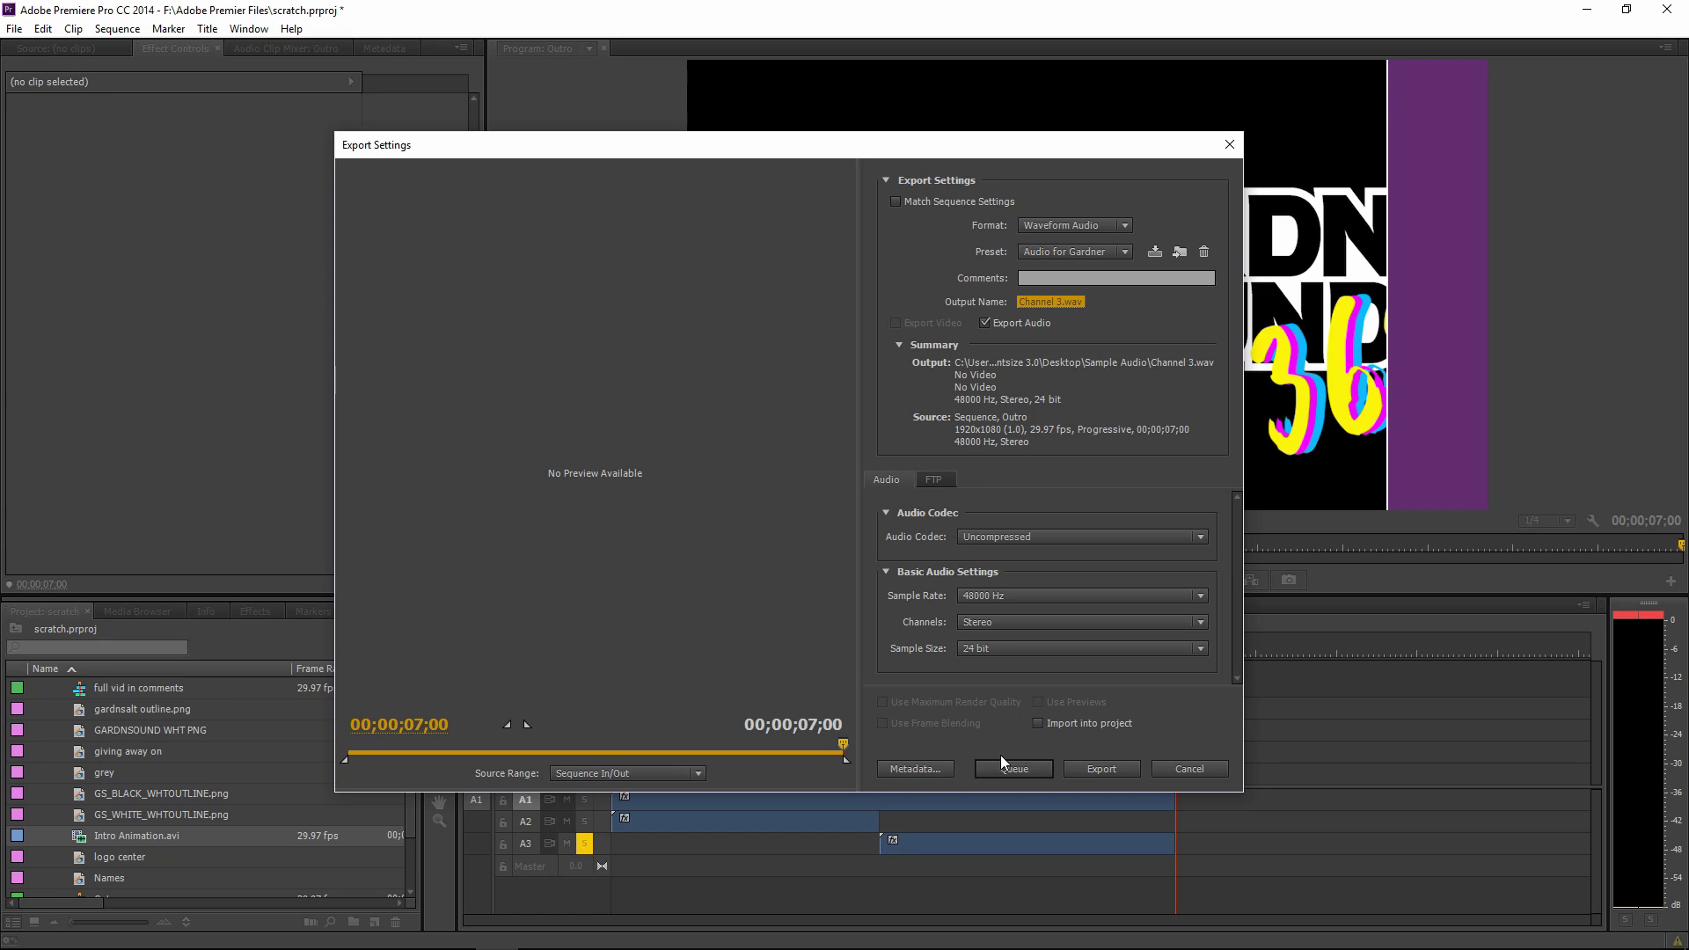
pyautogui.click(674, 780)
pyautogui.click(686, 793)
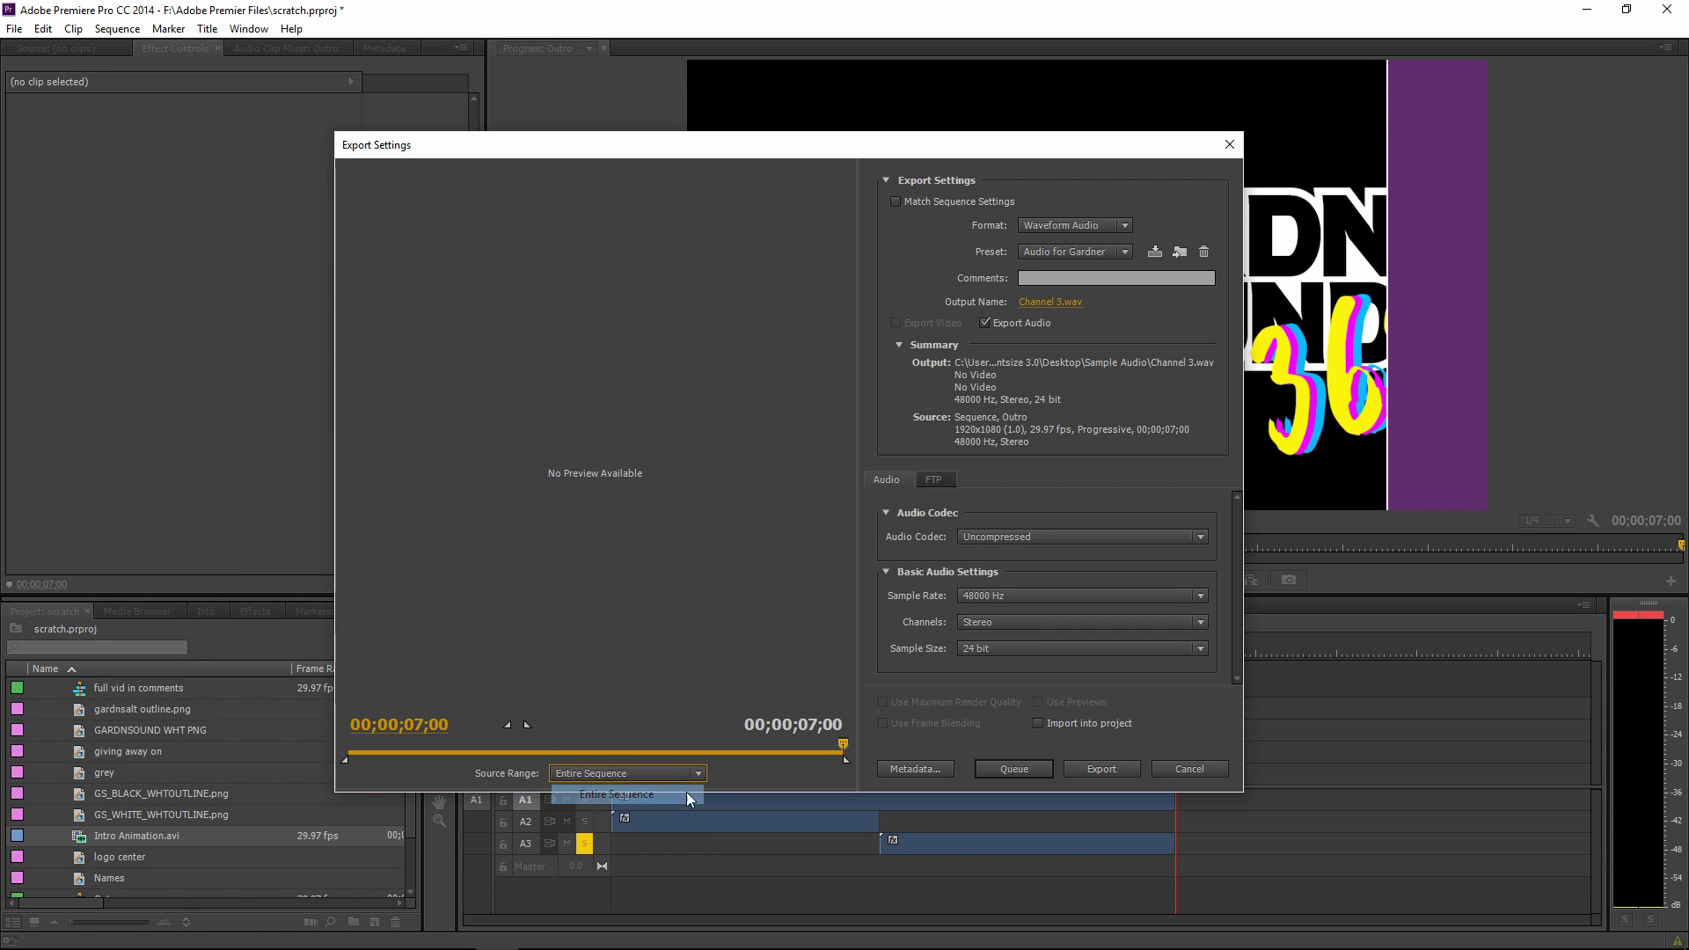
pyautogui.click(1079, 768)
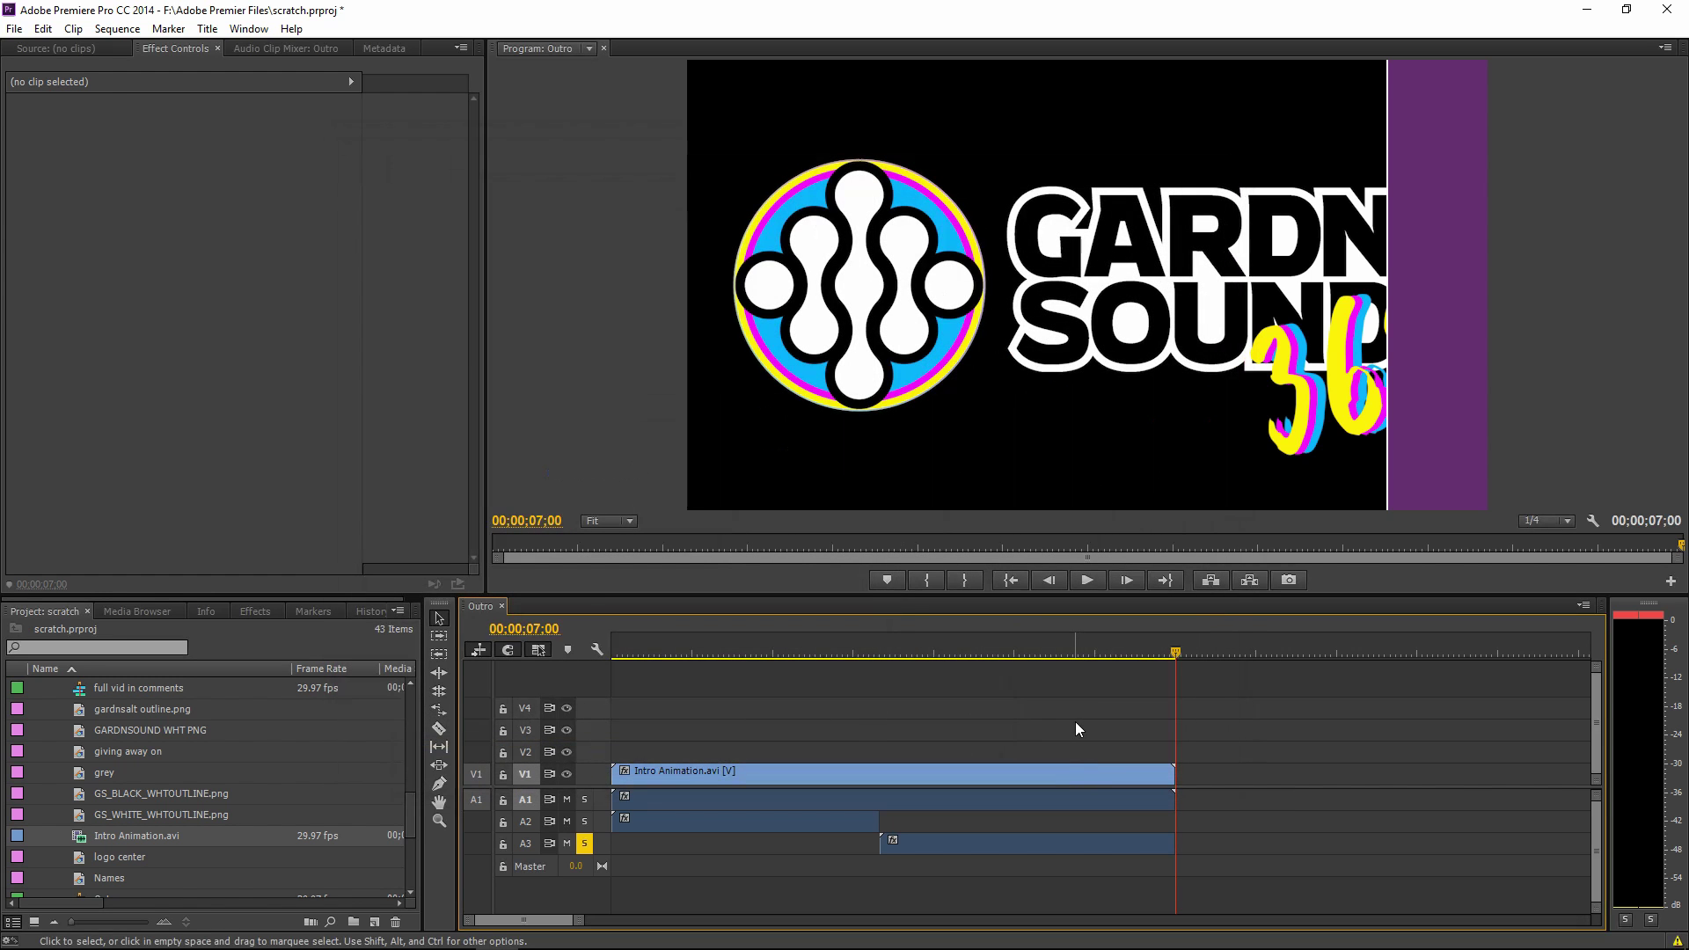
# Minimize Premiere and Discord, open the Sample Audio folder, and snap it to the left half
pyautogui.click(1588, 8)
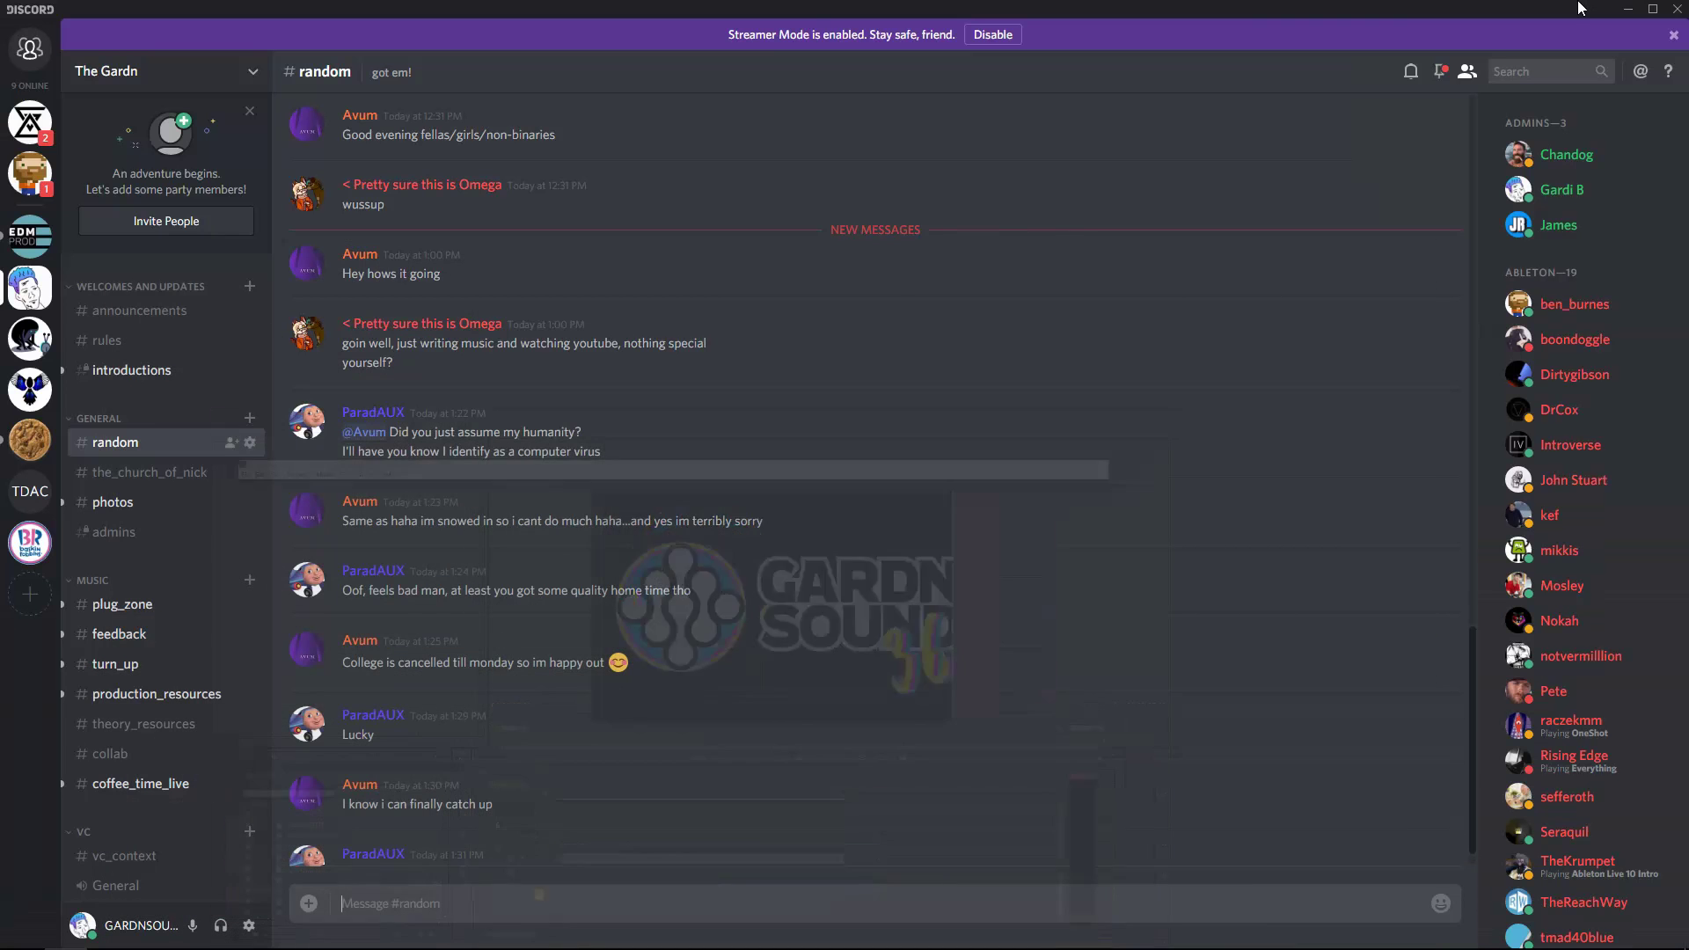
pyautogui.click(1627, 9)
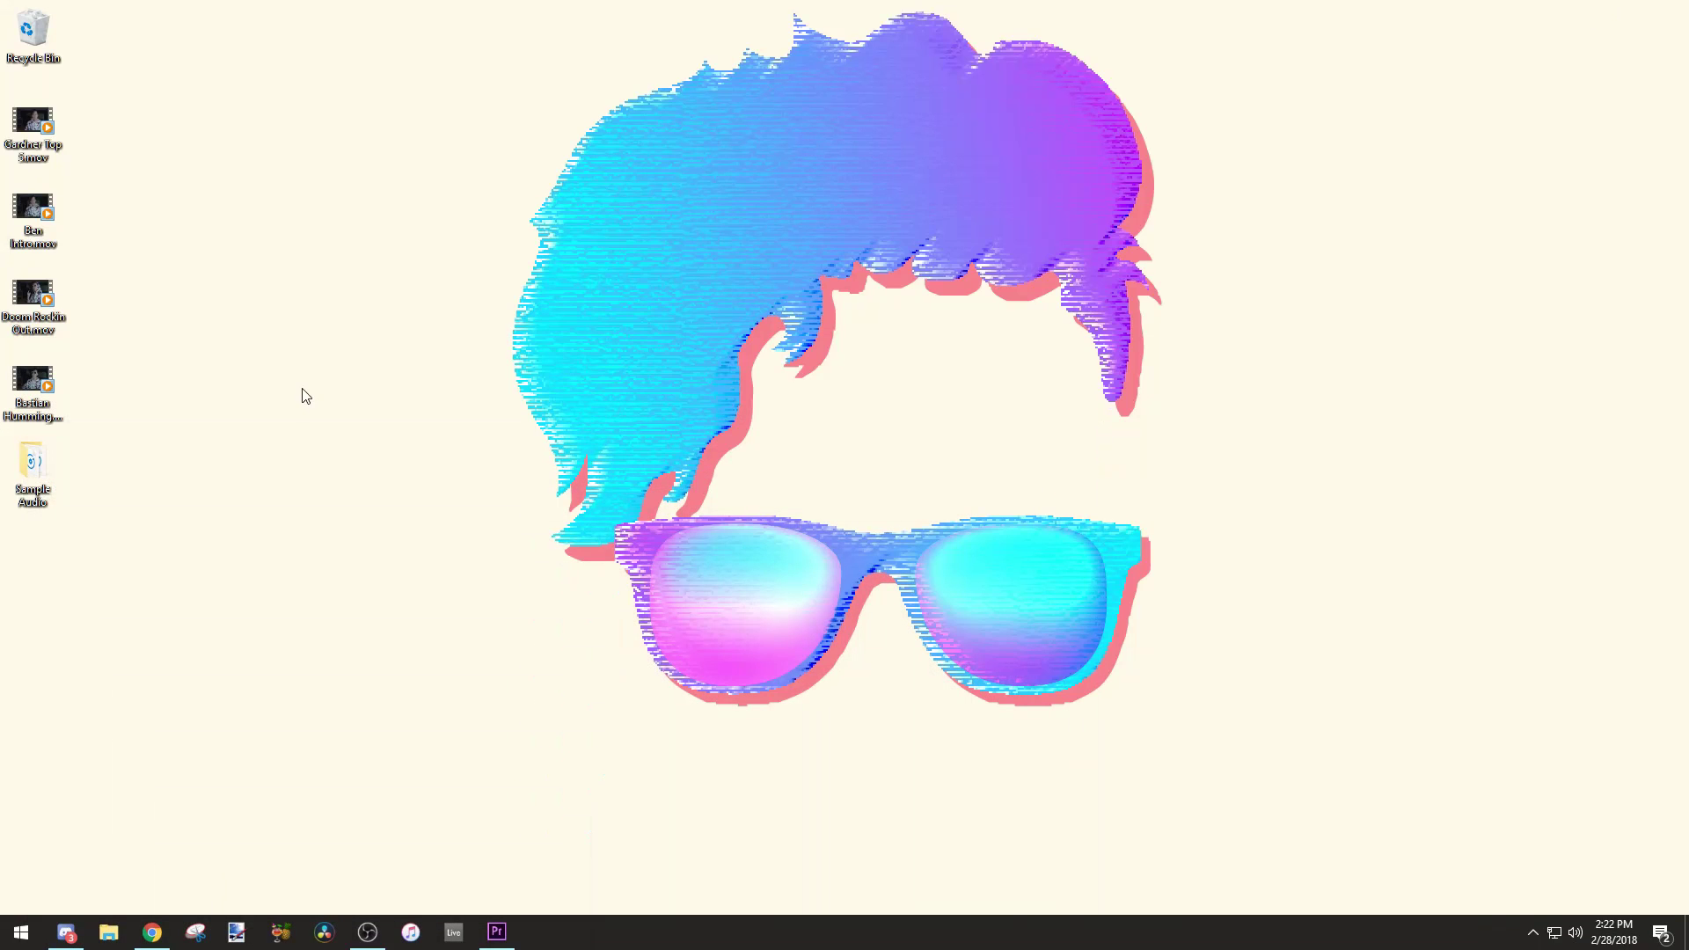
pyautogui.doubleClick(56, 477)
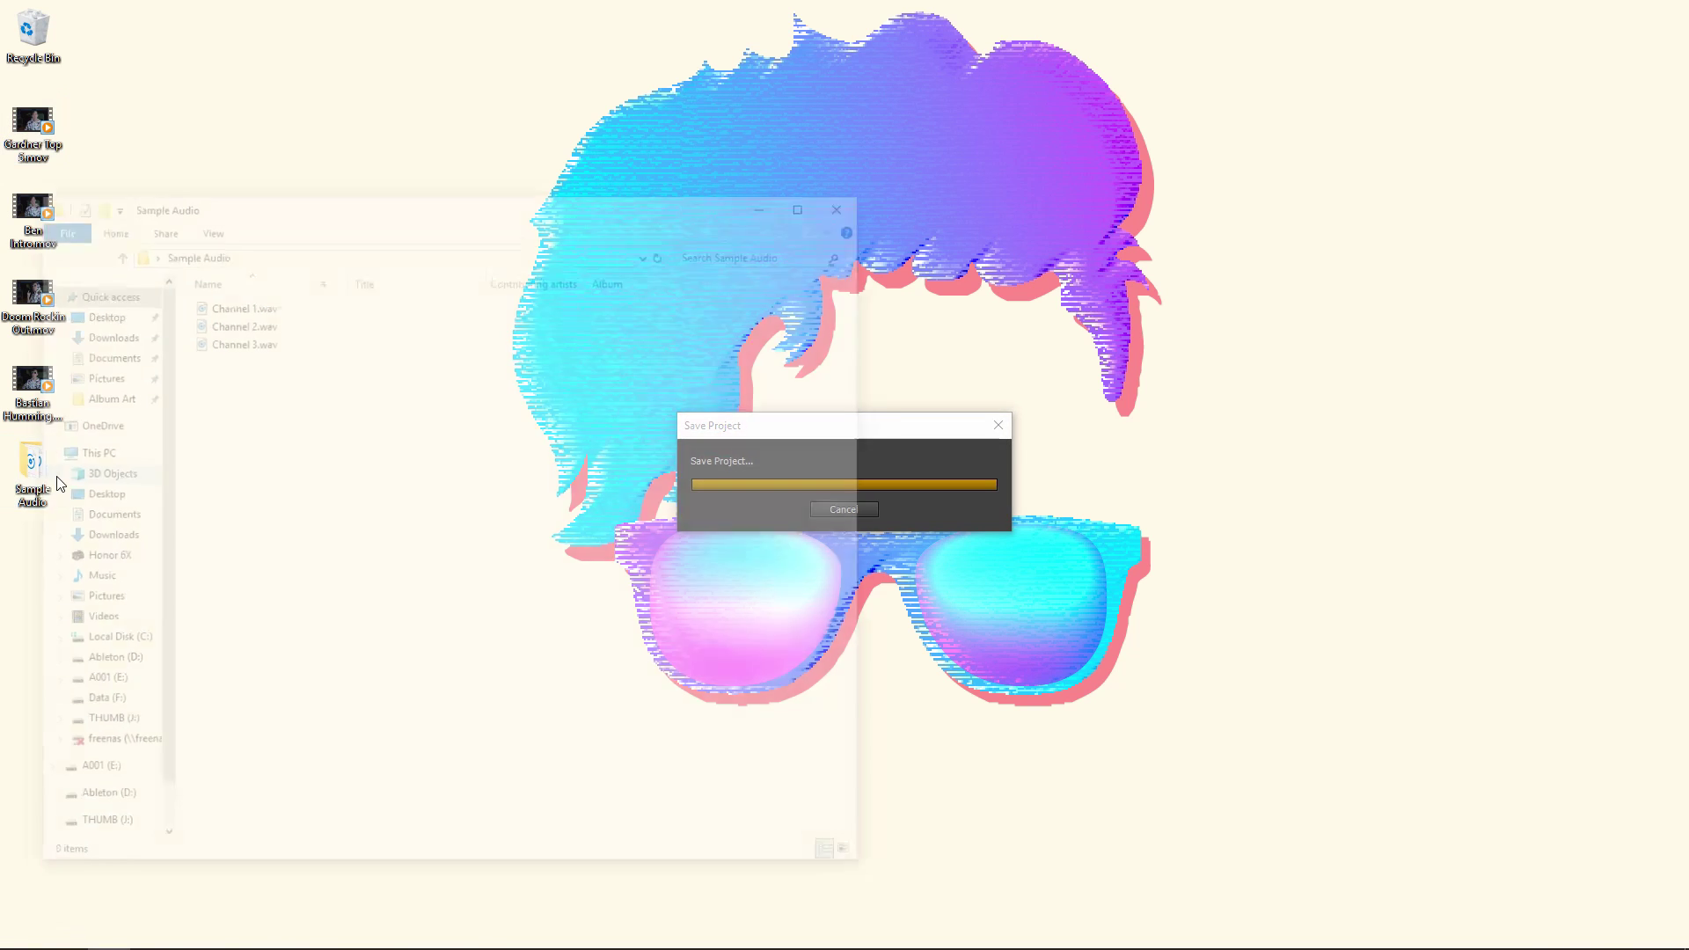
pyautogui.press('super+Left')
pyautogui.click(310, 290)
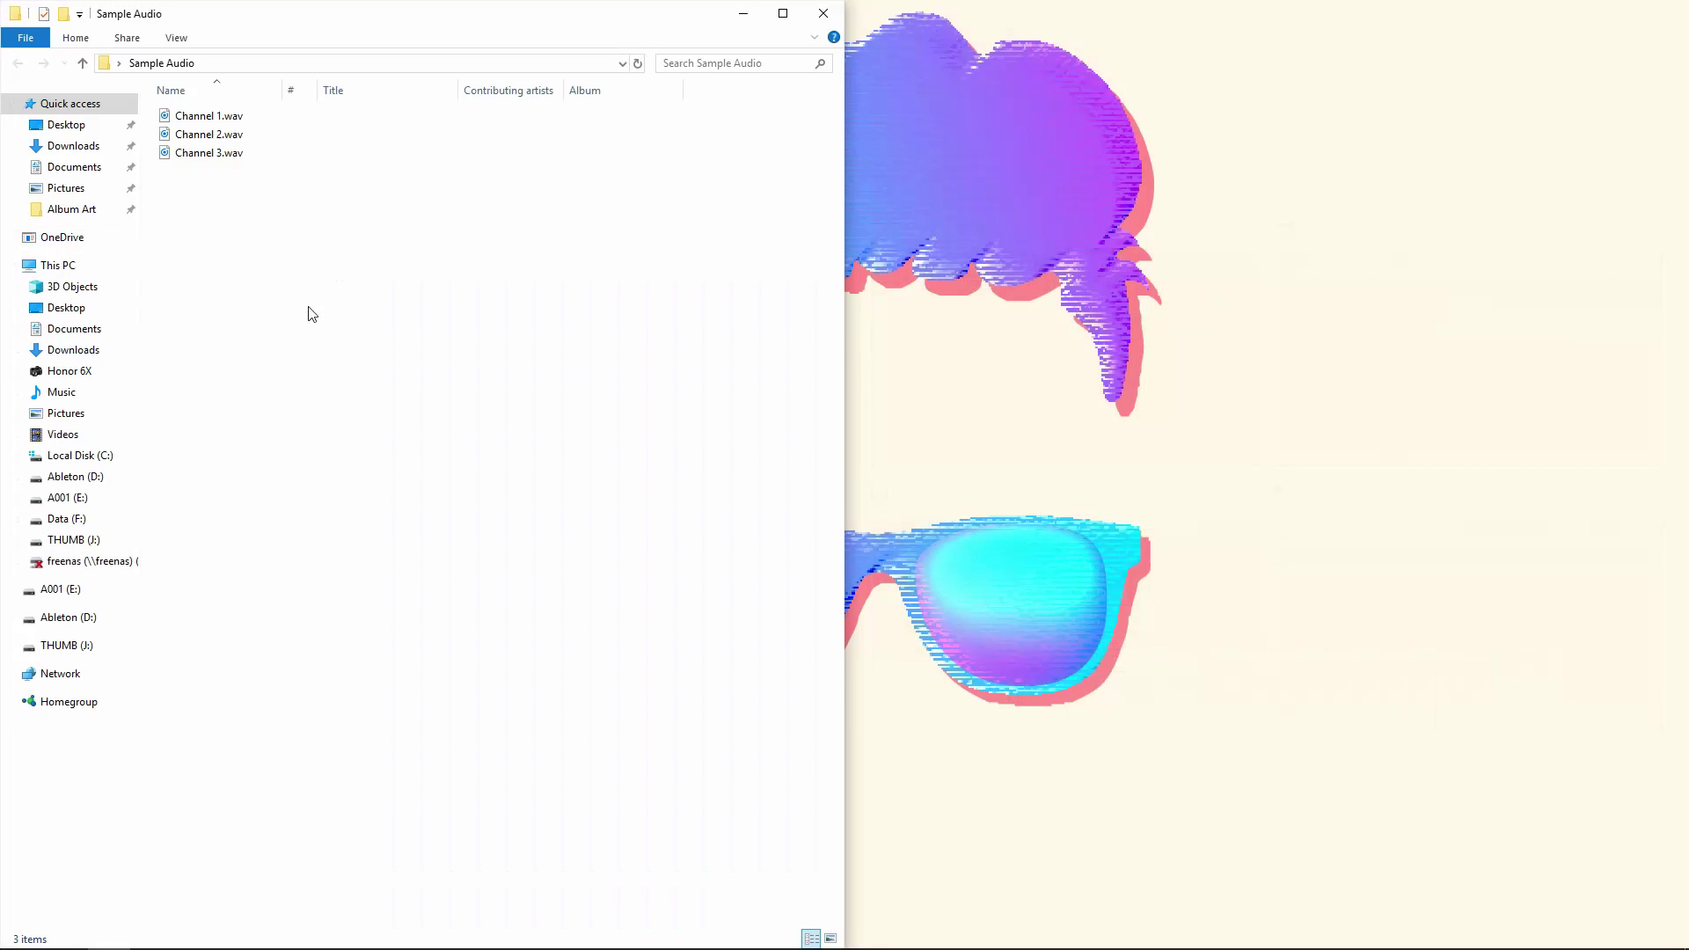
# Launch Ableton Live and switch to Arrangement view
pyautogui.moveTo(110, 946)
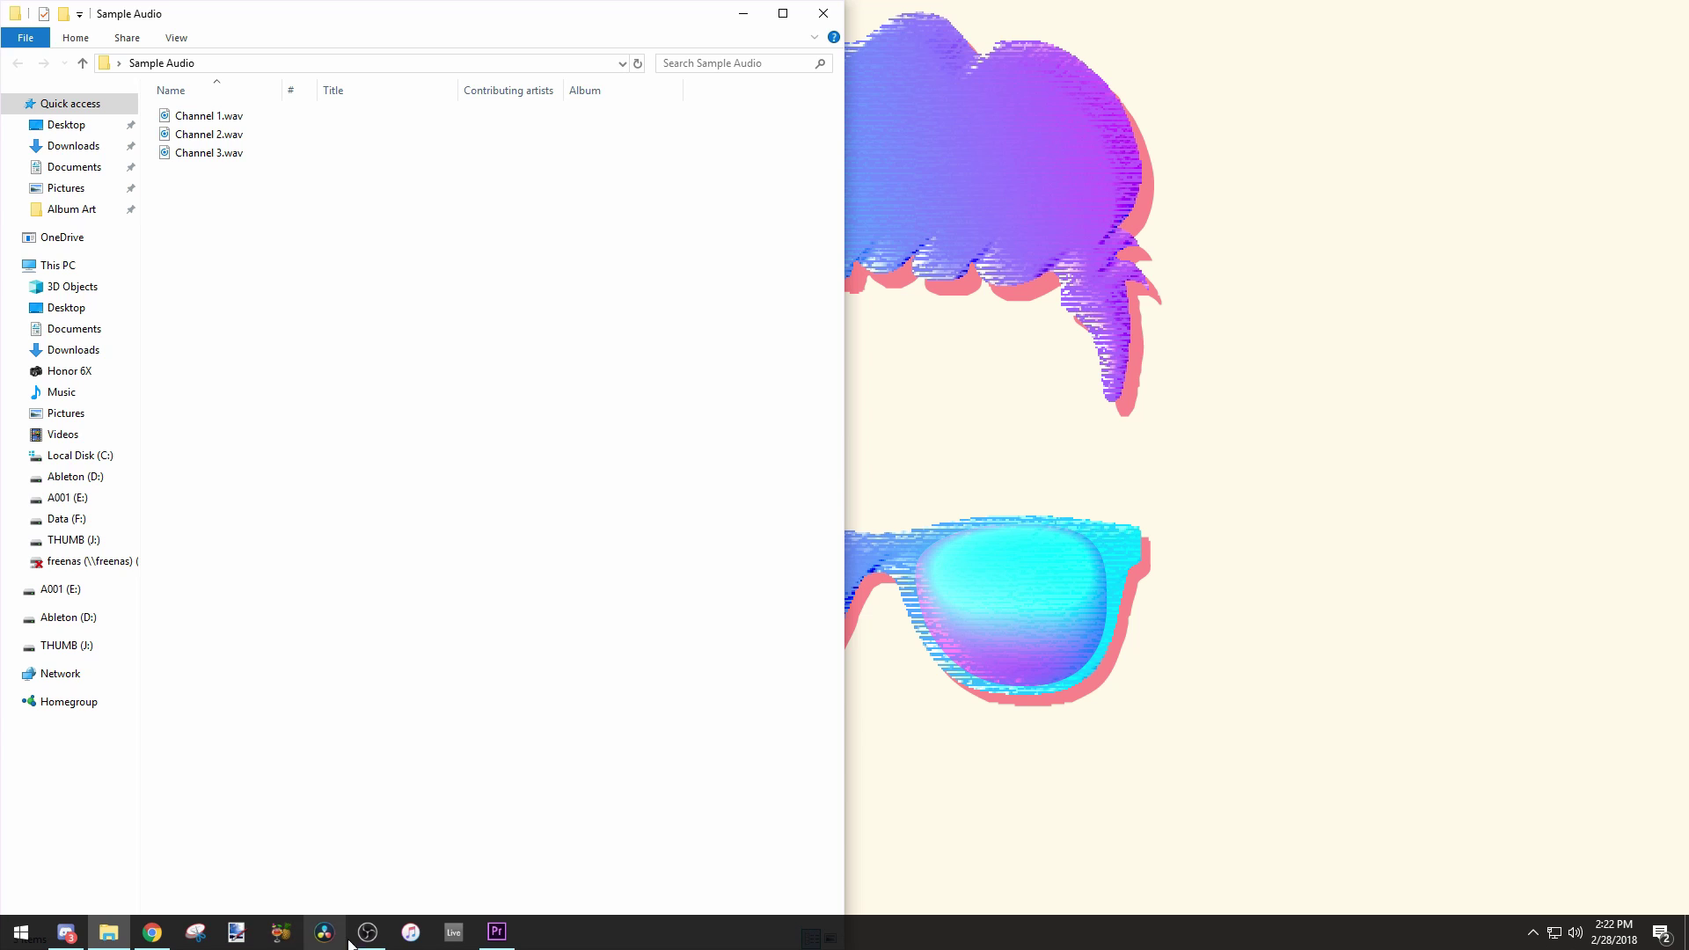
pyautogui.click(446, 938)
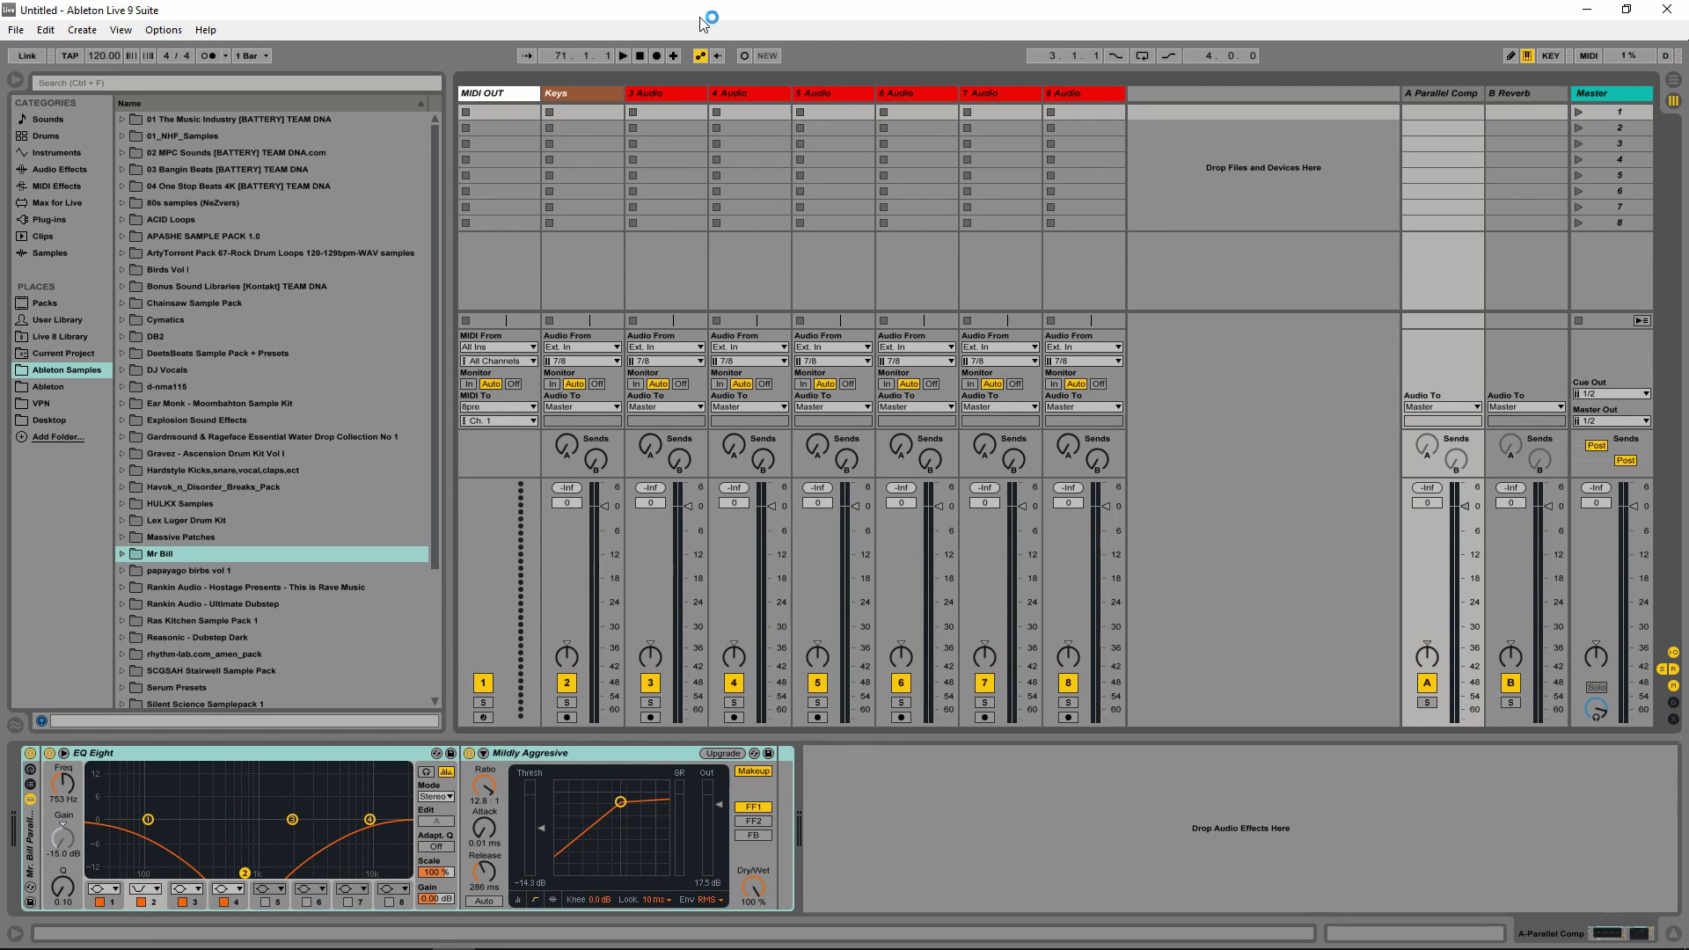
pyautogui.click(1673, 79)
# Delete all but one audio track, snap Live to the right half, and hide its browser
pyautogui.click(1453, 155)
pyautogui.press('Delete')
pyautogui.press('Delete')
pyautogui.press('Delete')
pyautogui.press('Delete')
pyautogui.press('Delete')
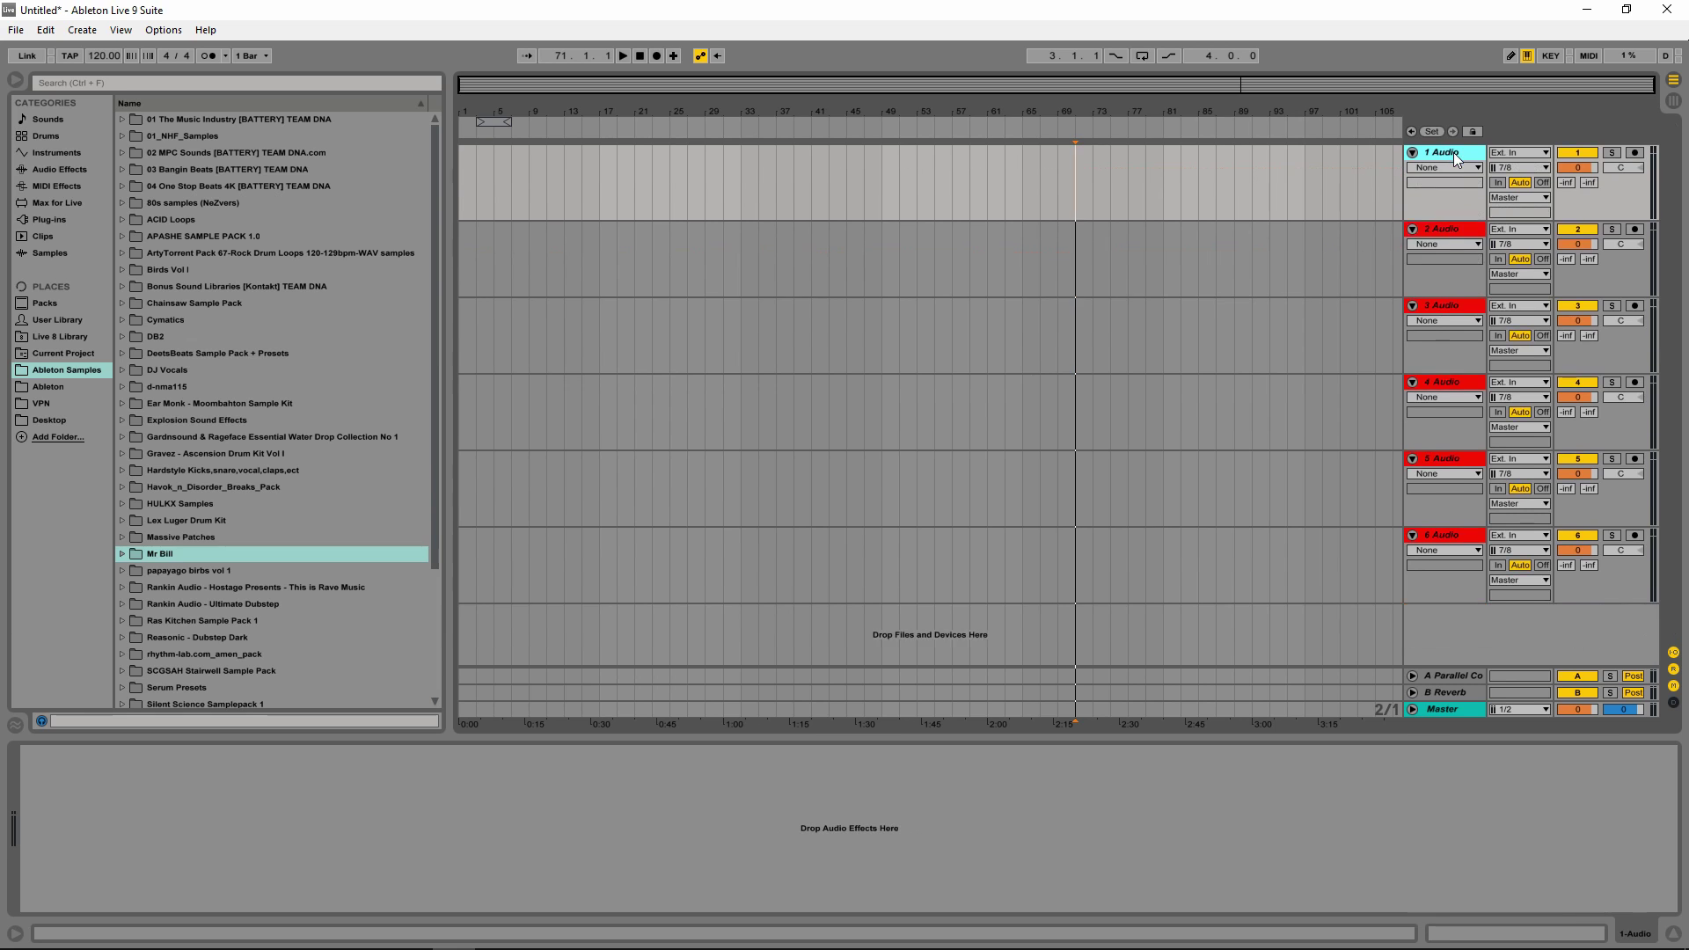
pyautogui.press('Delete')
pyautogui.press('super+Right')
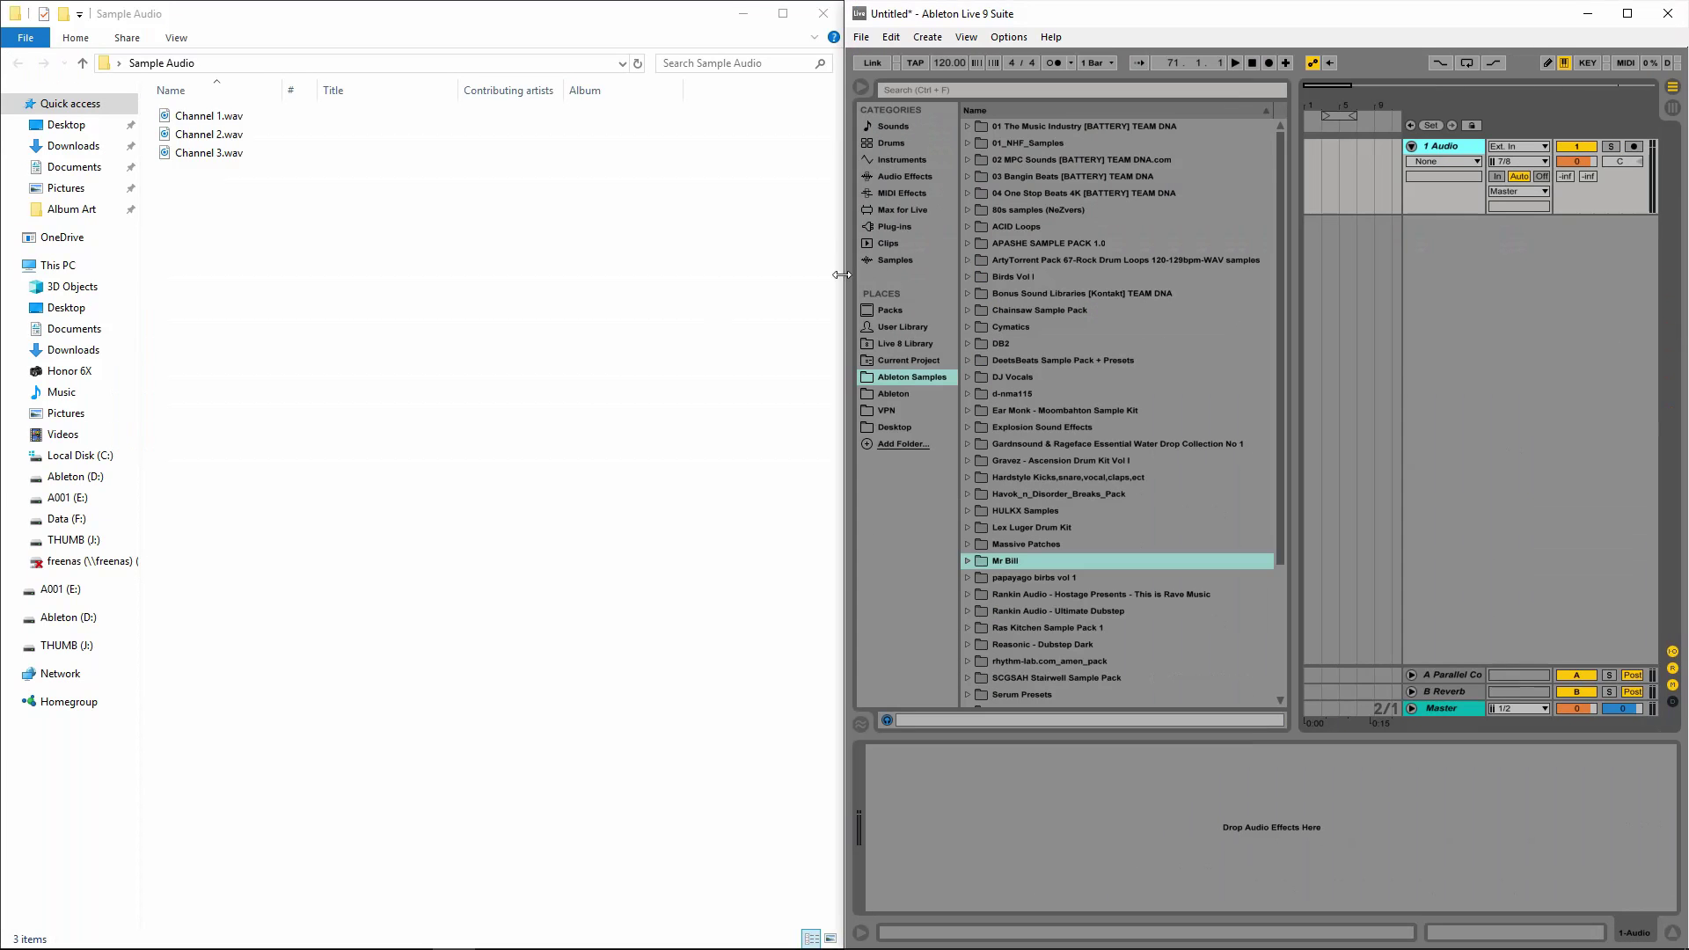
pyautogui.click(860, 87)
pyautogui.click(376, 473)
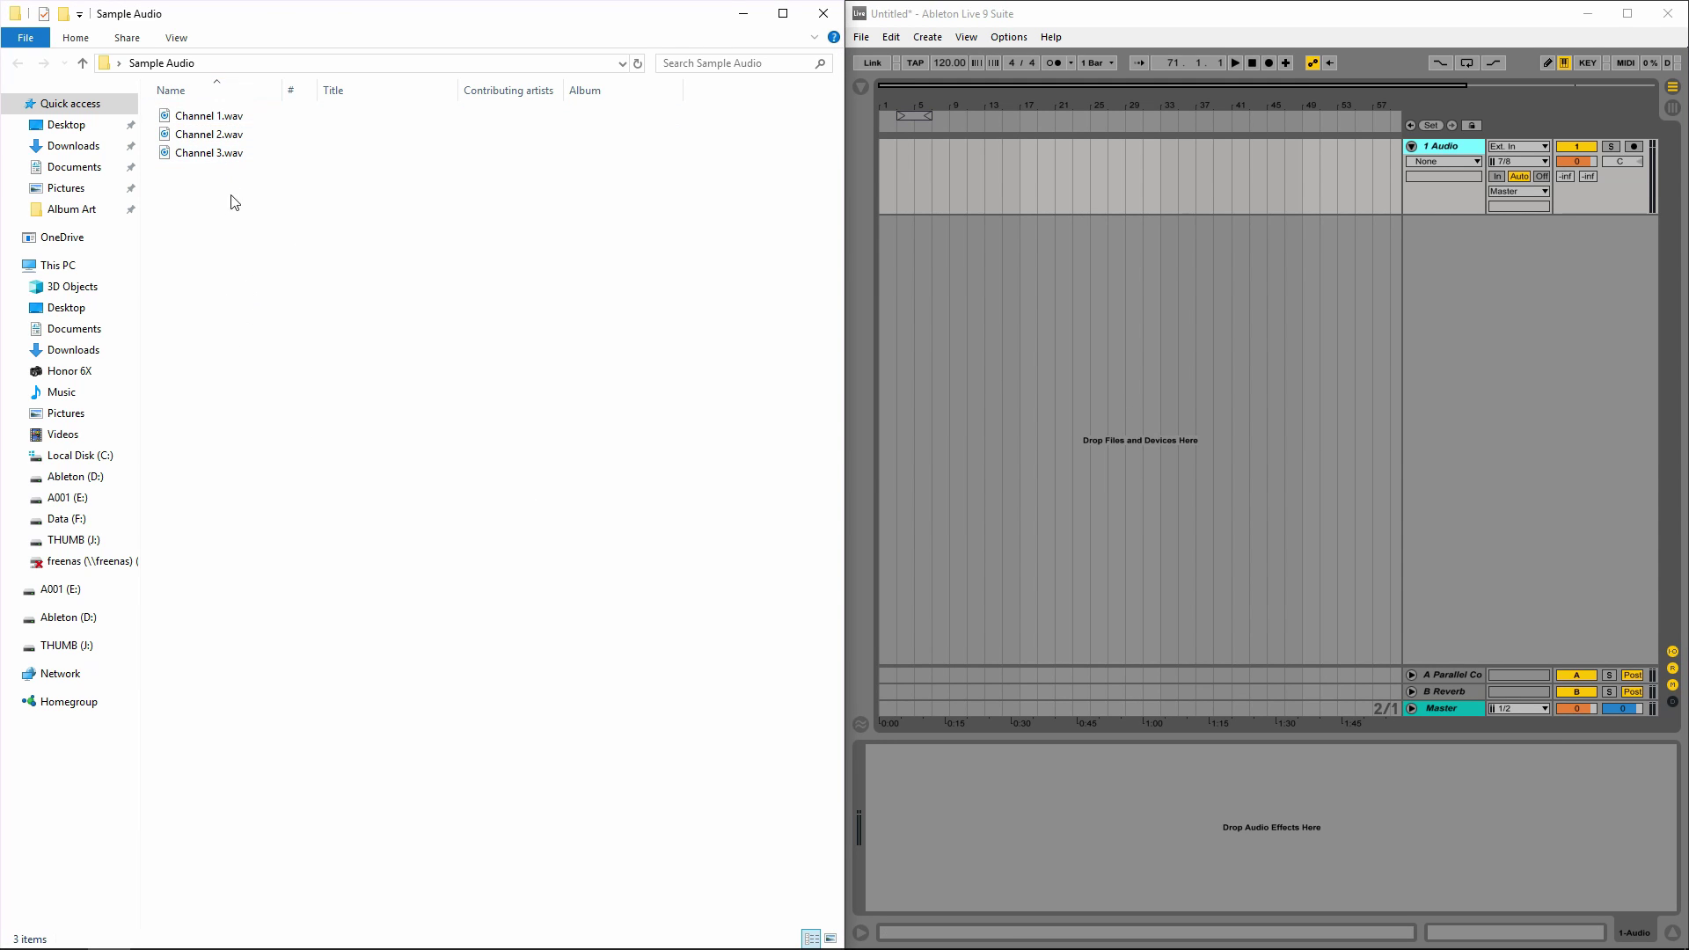
# Place Channel 1–3.wav on separate Live tracks from bar 1, zoom in, and select Channel 2's silent tail
pyautogui.moveTo(253, 222); pyautogui.dragTo(885, 176)
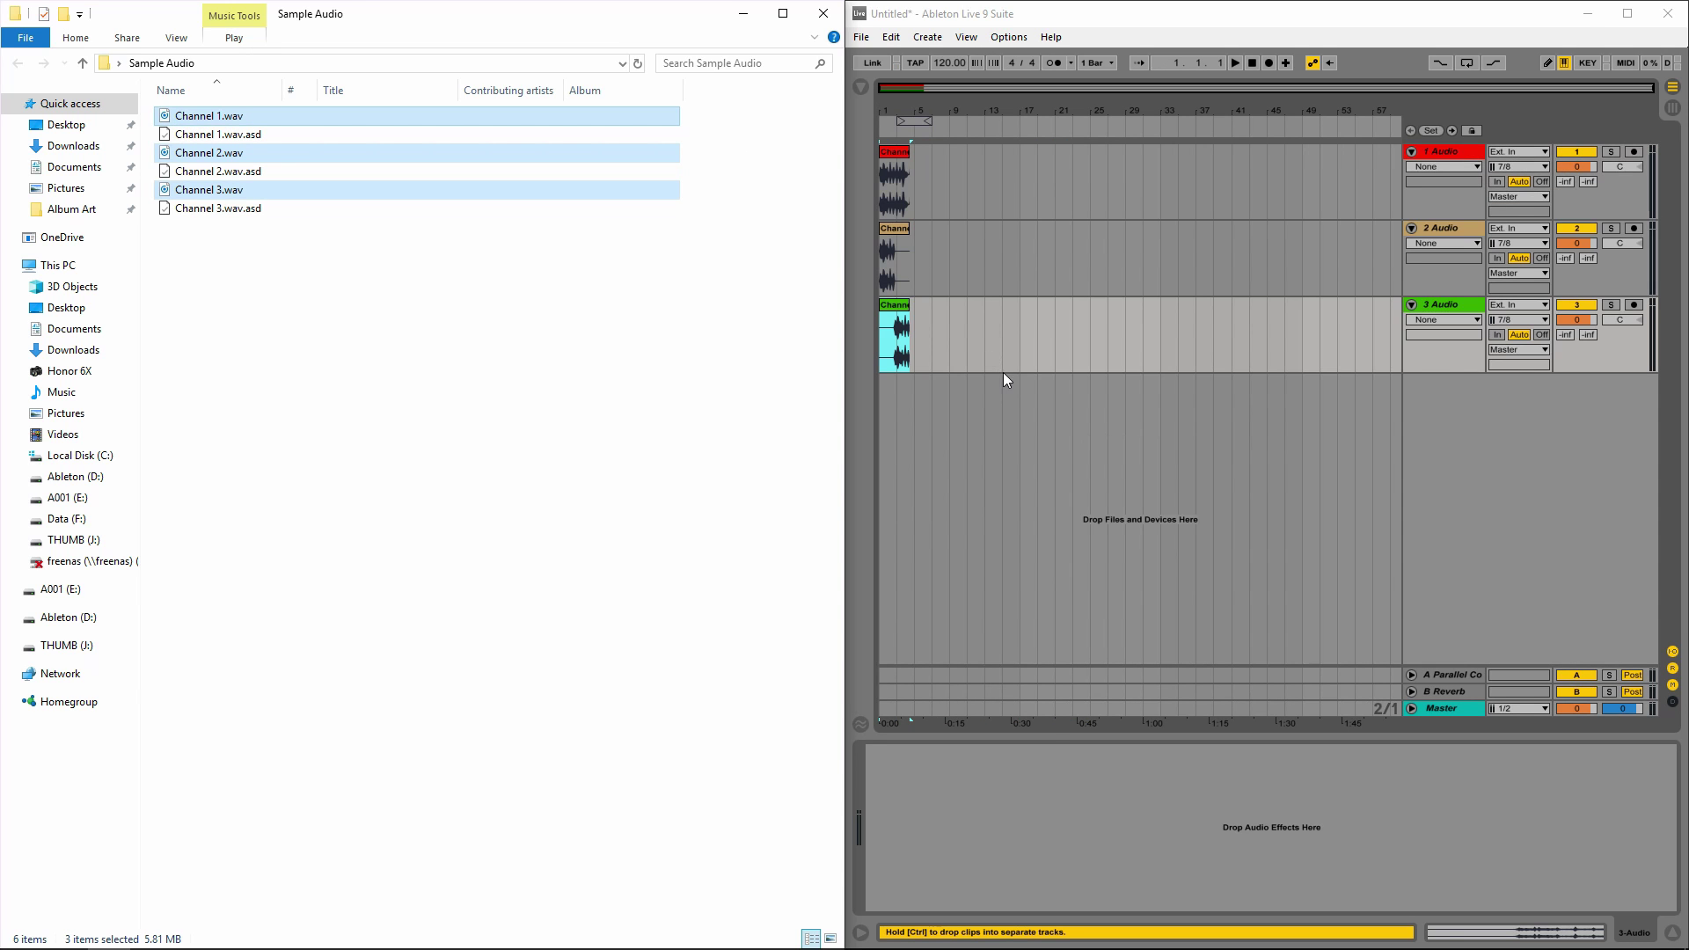
pyautogui.moveTo(920, 93); pyautogui.dragTo(876, 90)
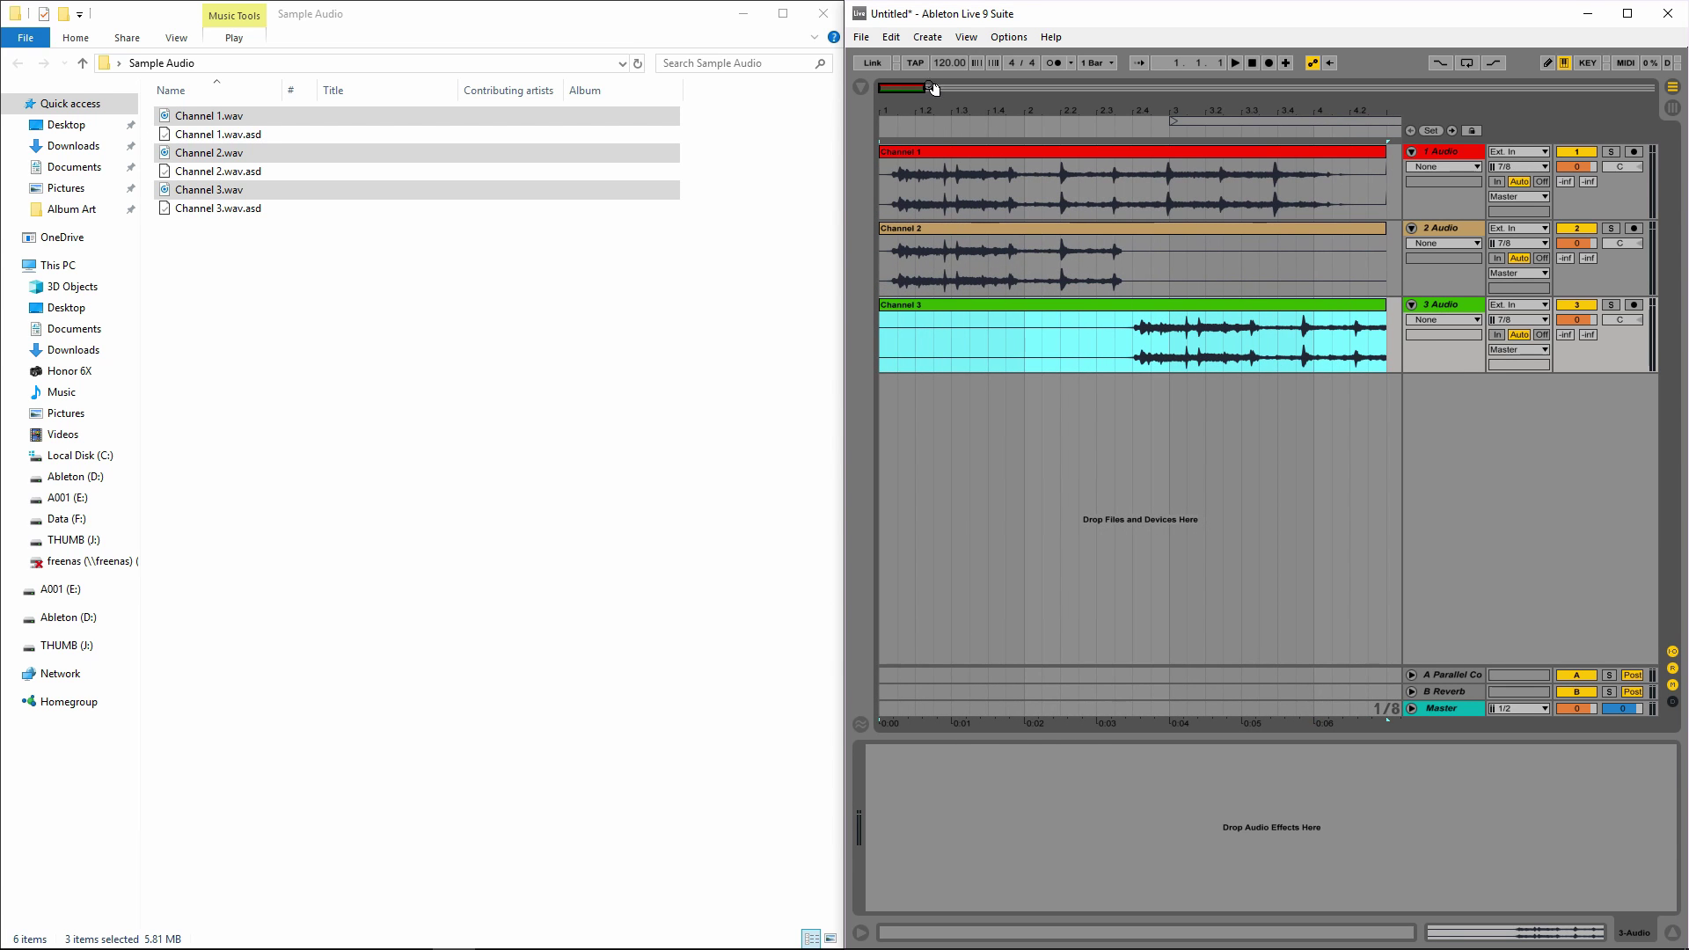
pyautogui.moveTo(1391, 345); pyautogui.dragTo(884, 168)
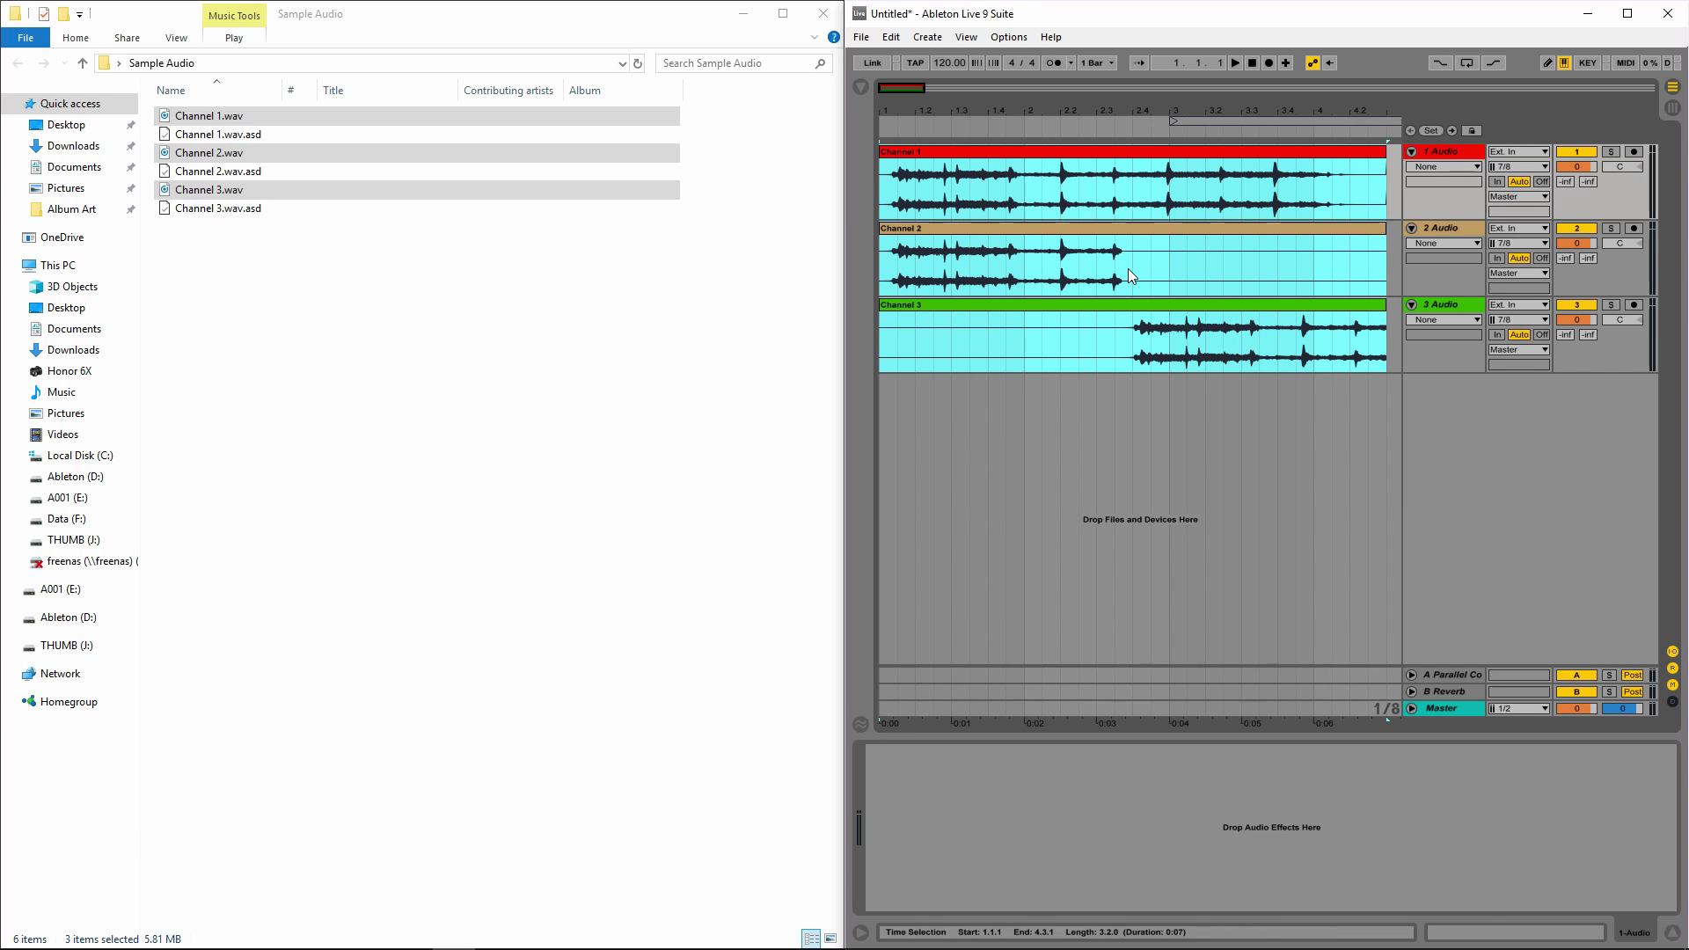
pyautogui.moveTo(1128, 267); pyautogui.dragTo(1379, 257)
# Snap Premiere to the left half, jump to the 00;00;03;09 A2 edit point, and select Channel 2 and A2
pyautogui.click(496, 932)
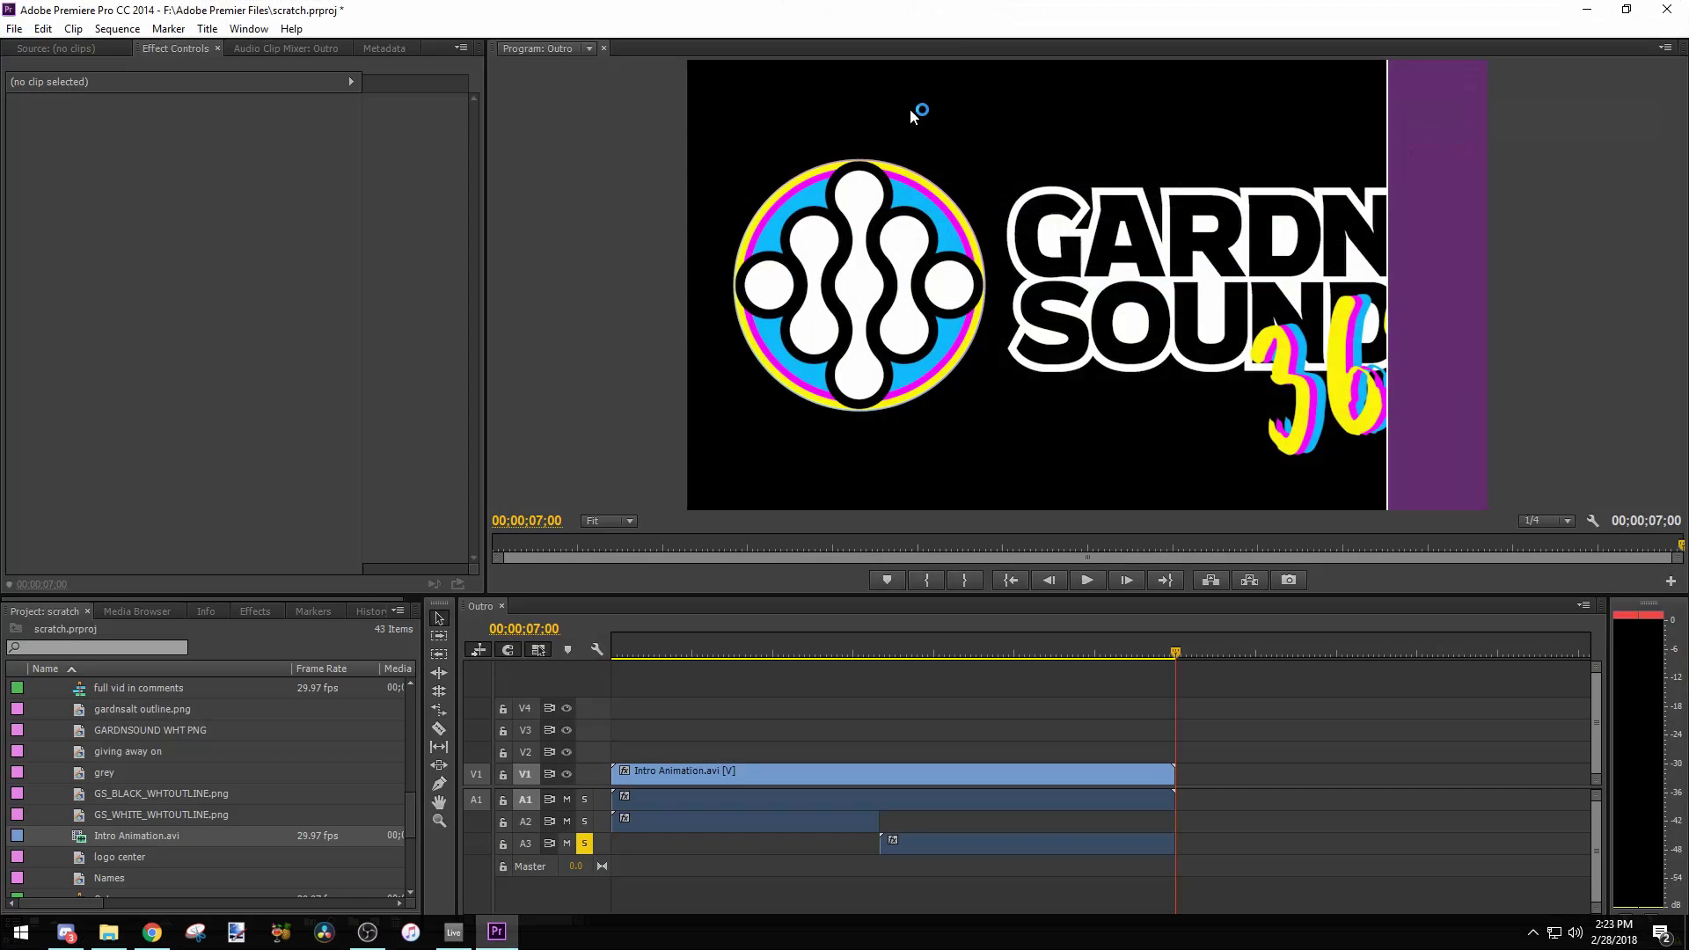
pyautogui.press('super+Left')
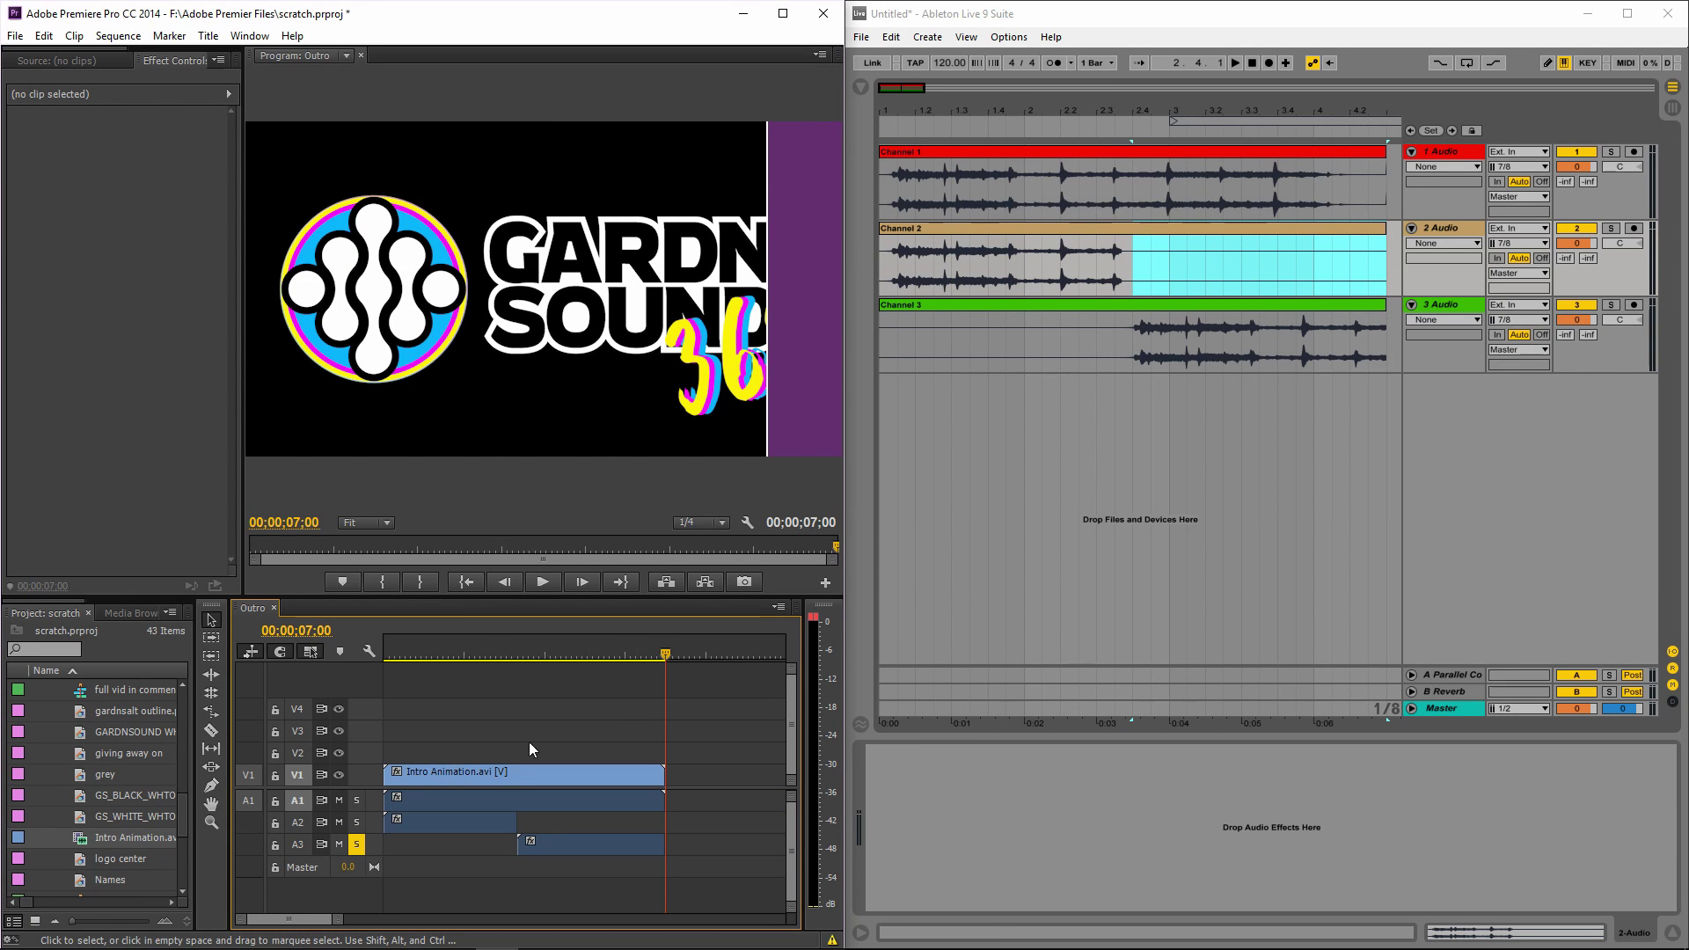
pyautogui.press('Up')
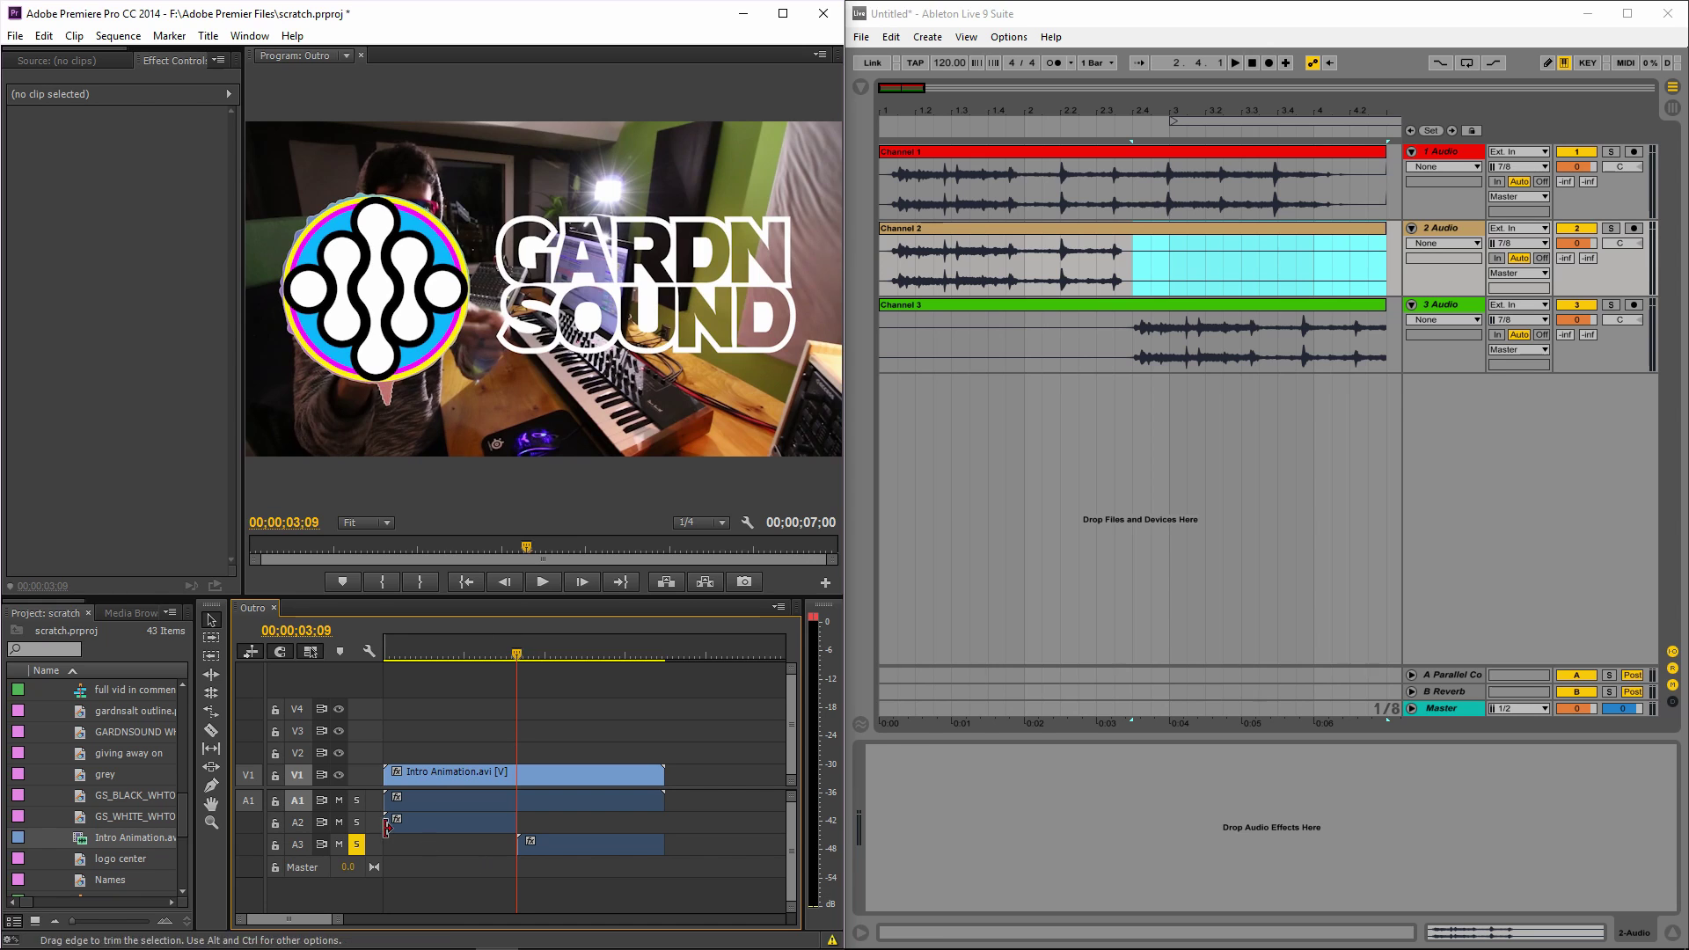
pyautogui.click(1031, 229)
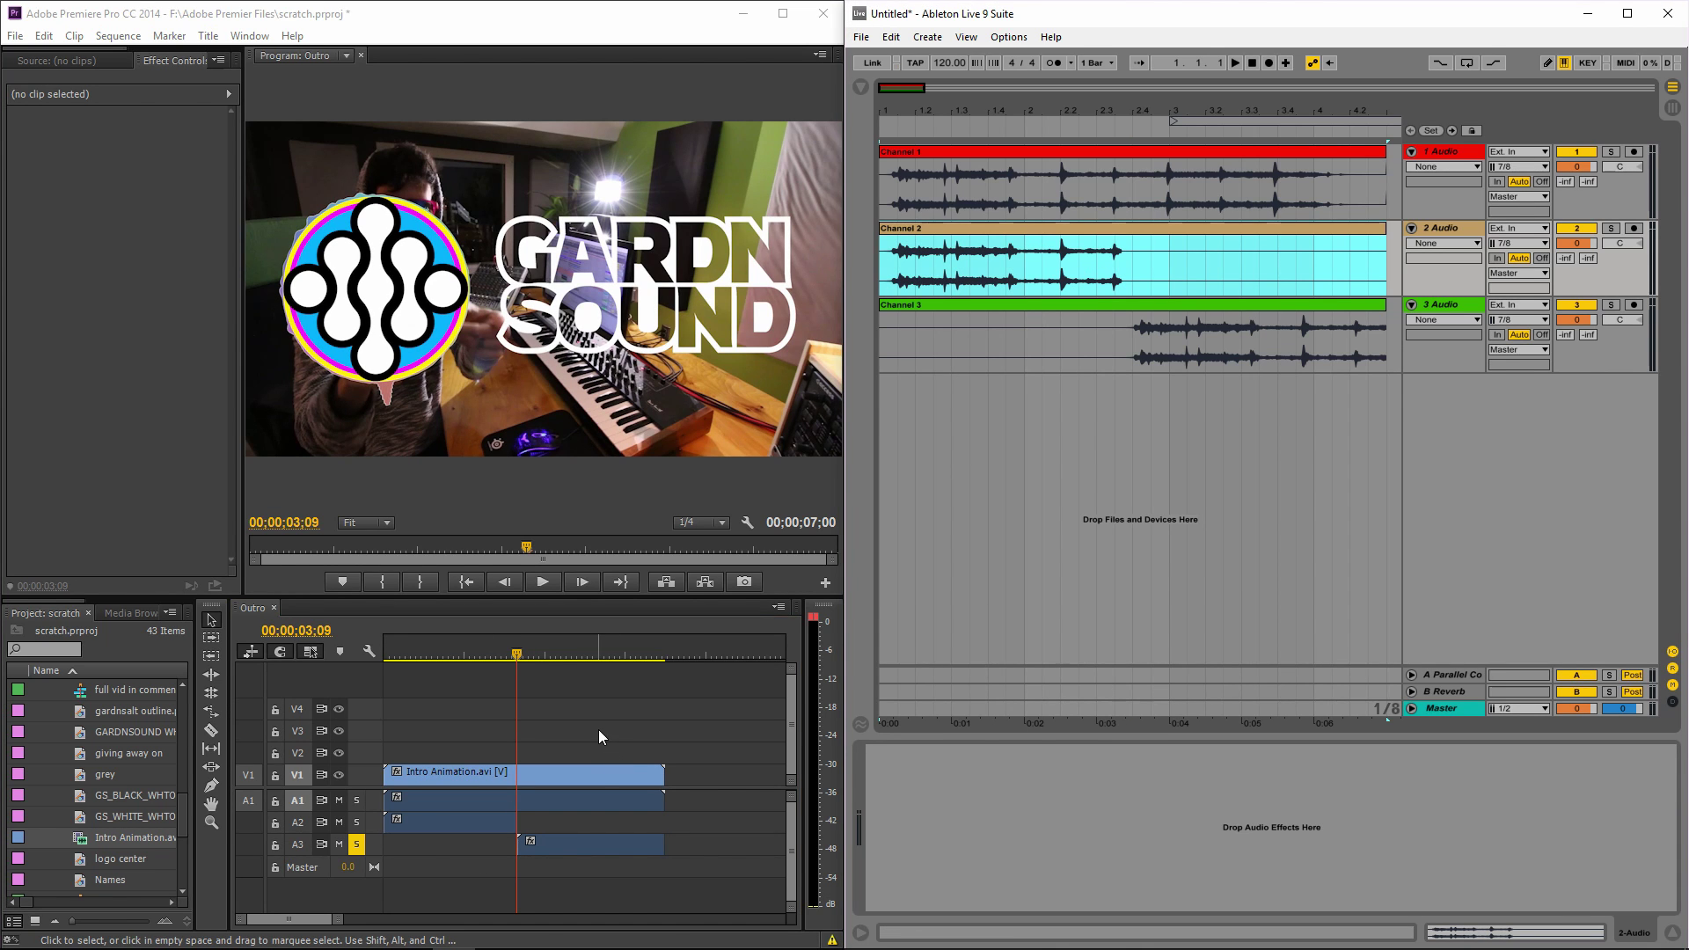
pyautogui.click(486, 821)
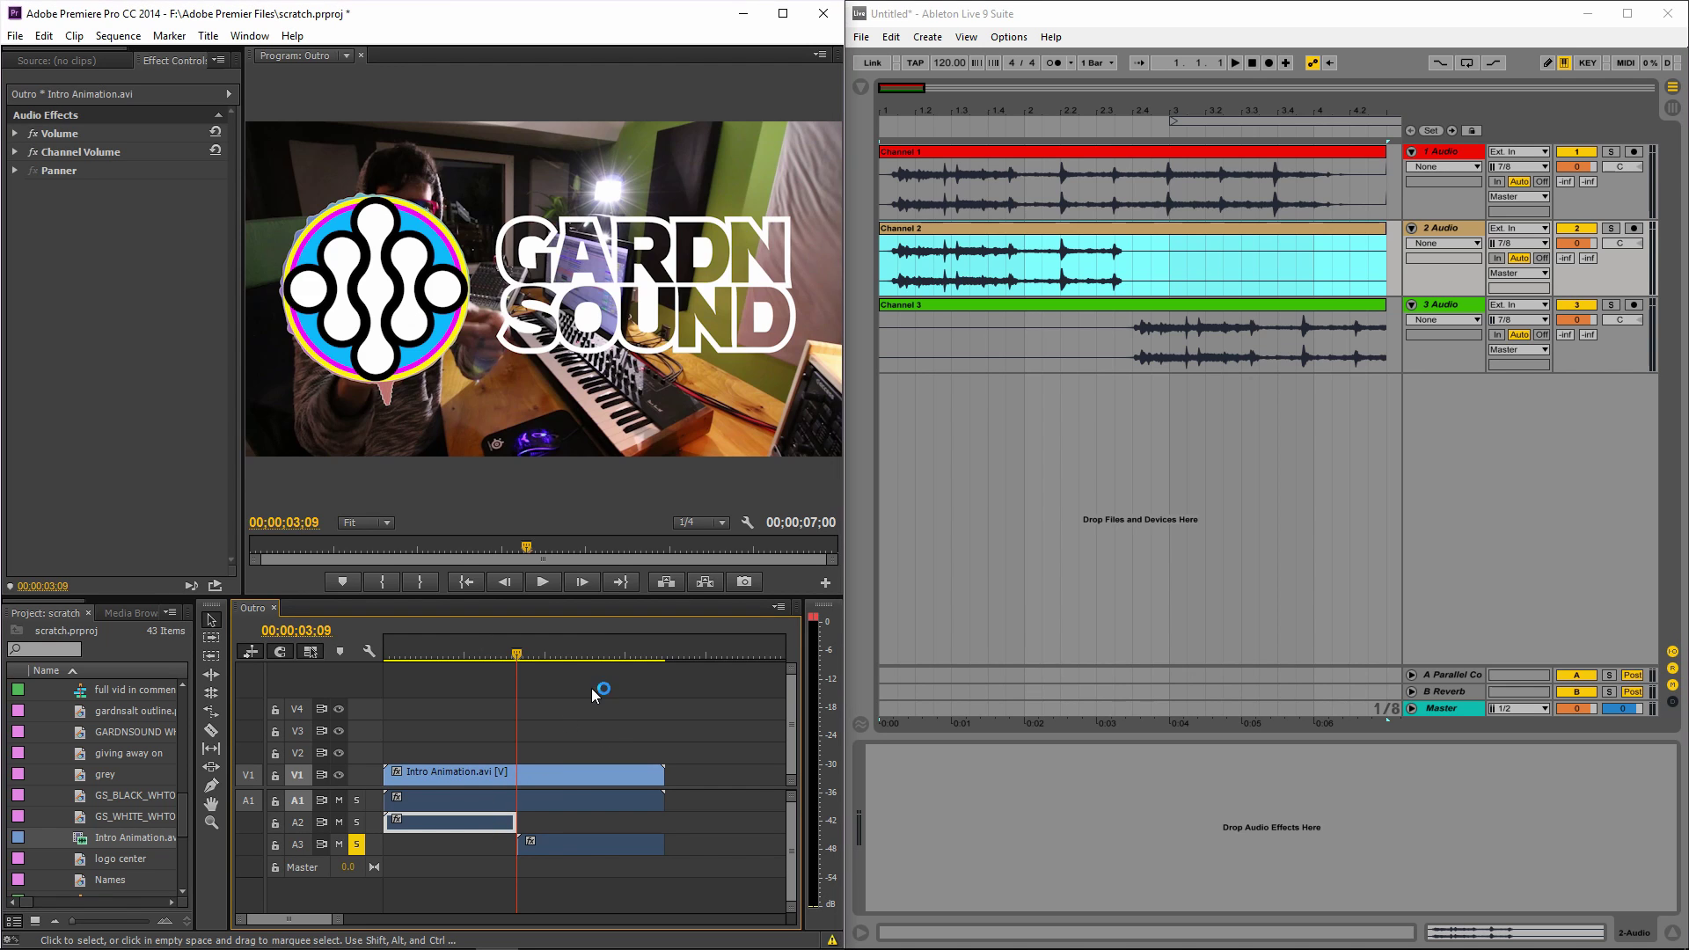